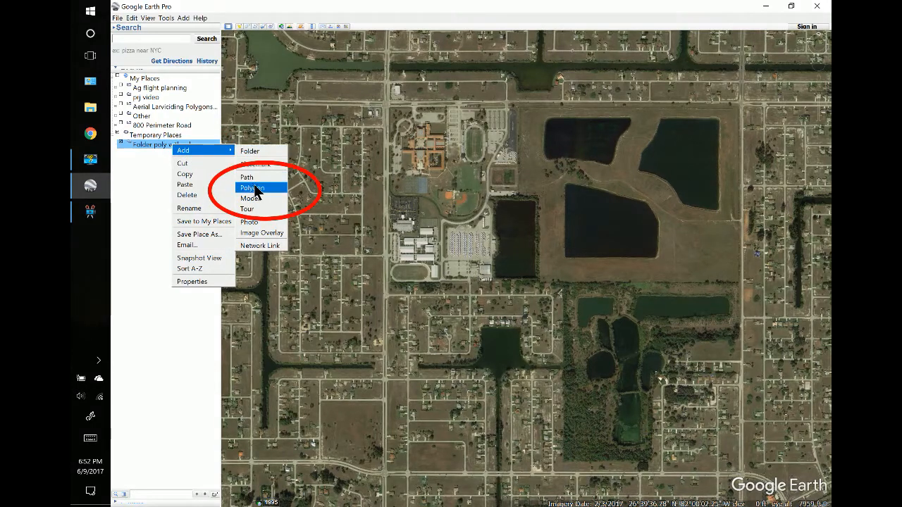
Step: Add a polygon to the temporary folder for the field and name it "Test poly"
left_click(252, 187)
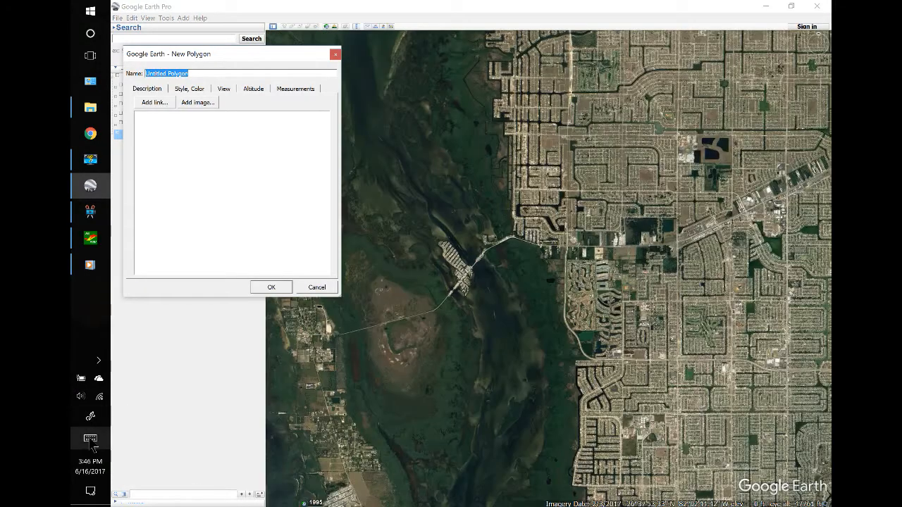
left_click(91, 438)
left_click(367, 355)
left_click(255, 354)
left_click(215, 398)
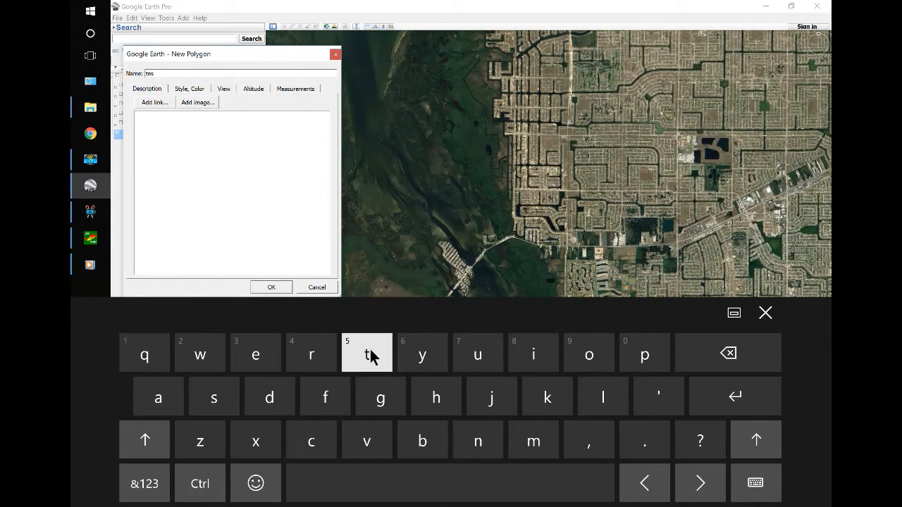
left_click(367, 355)
left_click(417, 483)
left_click(642, 356)
left_click(589, 355)
left_click(601, 396)
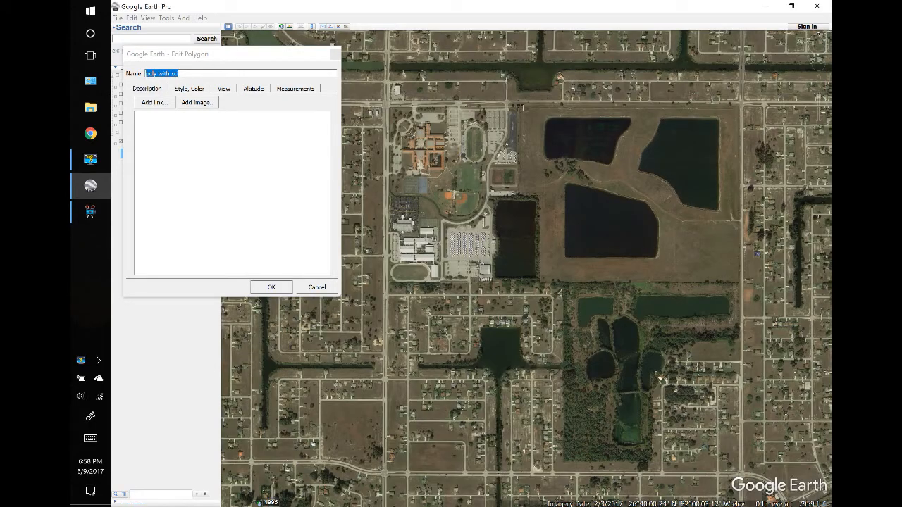
Step: Outline the whole field around the three ponds, stepping around the separate pond on its west edge, and save the polygon
left_click(519, 110)
left_click(519, 195)
left_click(538, 197)
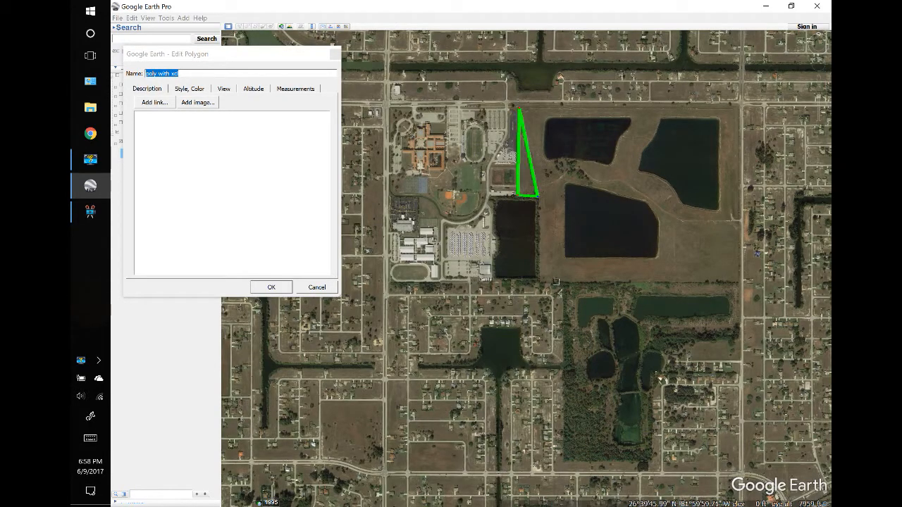
left_click(538, 285)
left_click(739, 285)
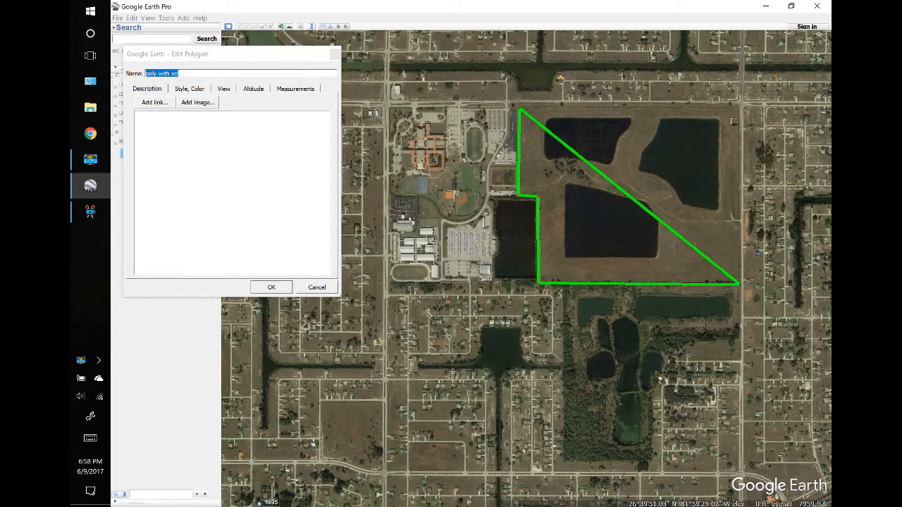
left_click(740, 107)
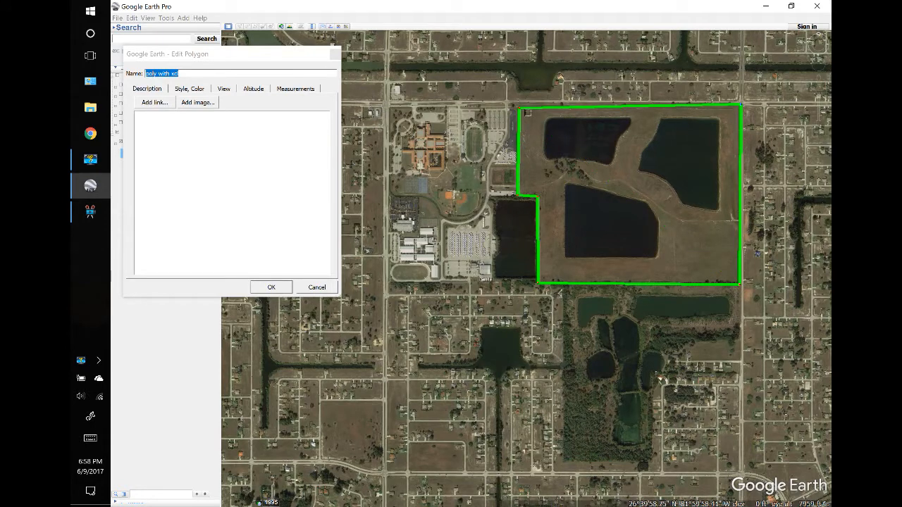
left_click_drag(520, 111, 515, 105)
left_click(260, 286)
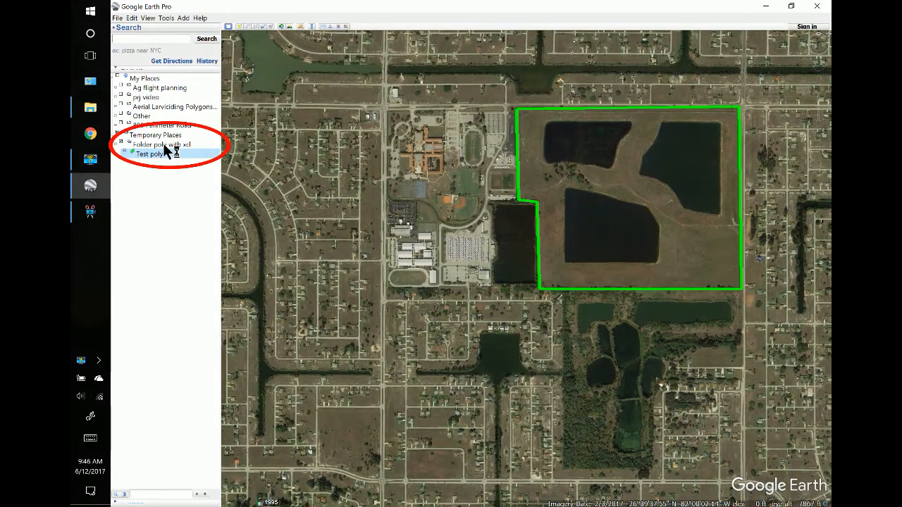
Step: Add an exclusion polygon named "xcl" to the "Folder poly with xcl" folder
right_click(164, 145)
mouse_move(202, 151)
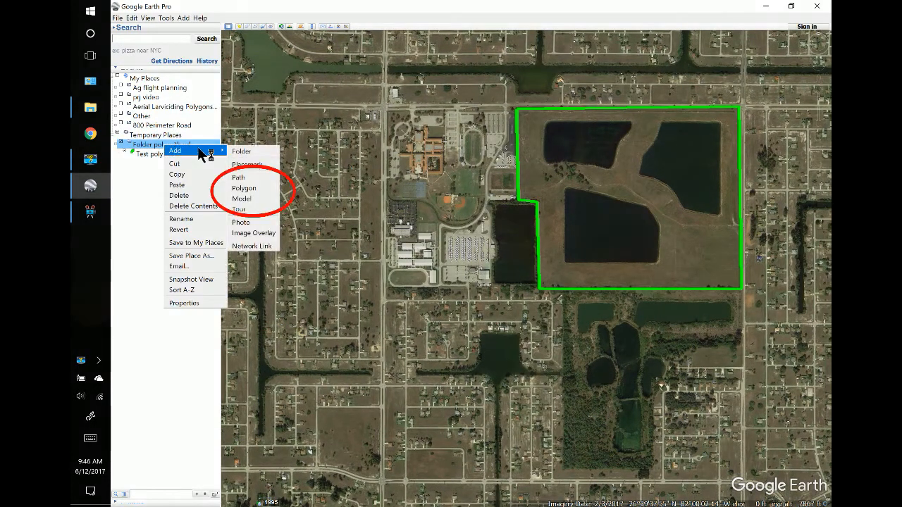
left_click(253, 191)
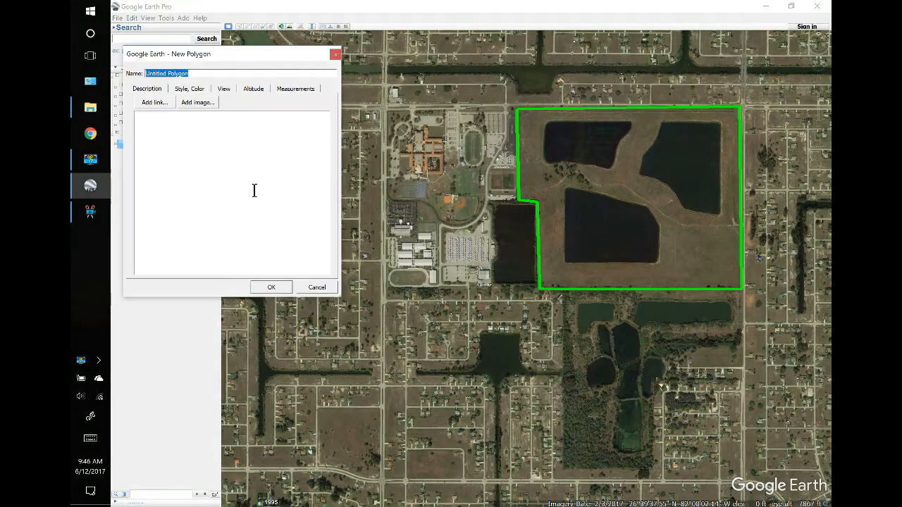
left_click(91, 438)
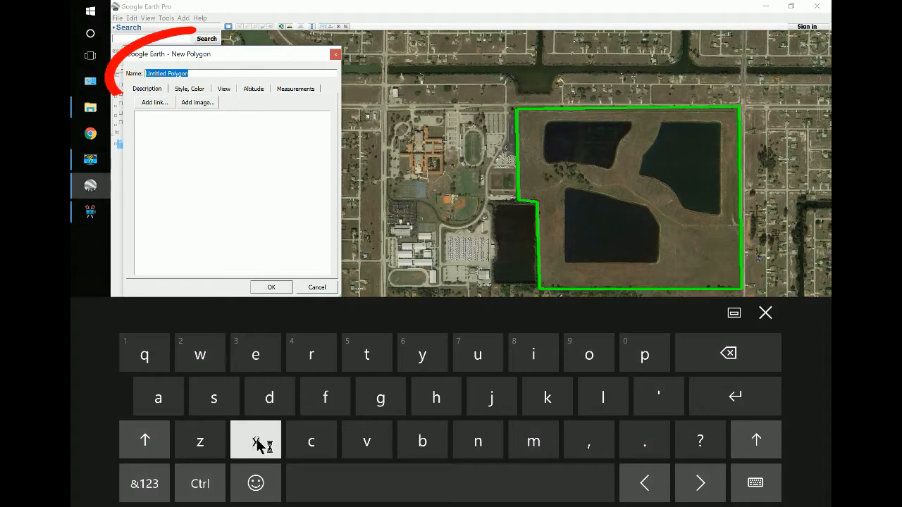
left_click(255, 442)
left_click(311, 441)
left_click(603, 399)
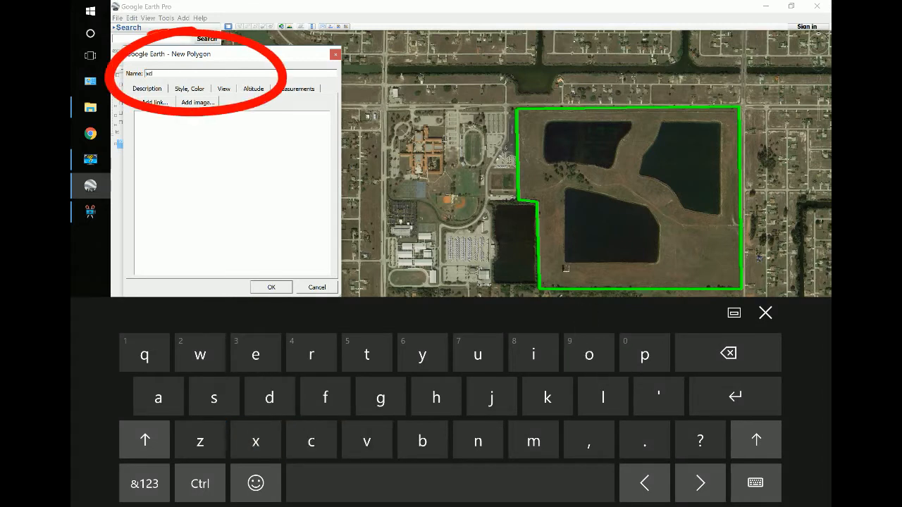
Step: Trace the xcl polygon around the shoreline of the southern pond inside the field
left_click(566, 262)
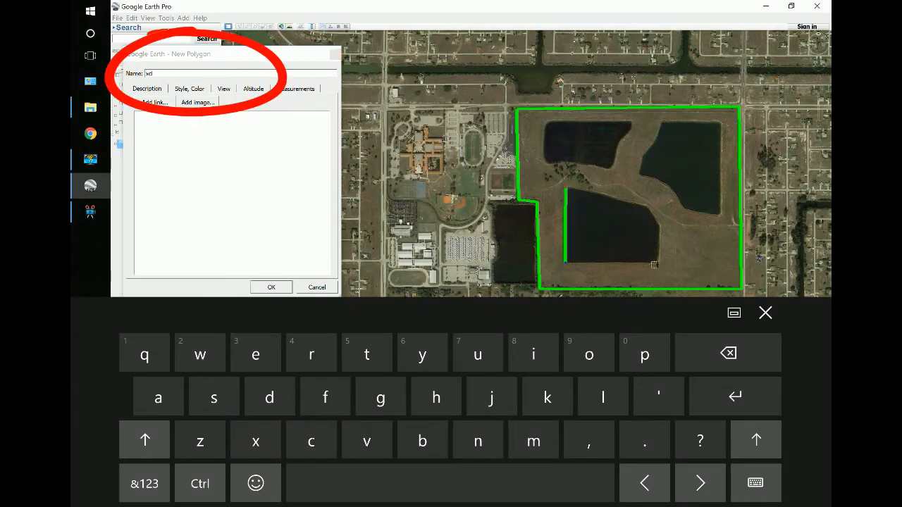
left_click(658, 264)
left_click(659, 225)
left_click(647, 205)
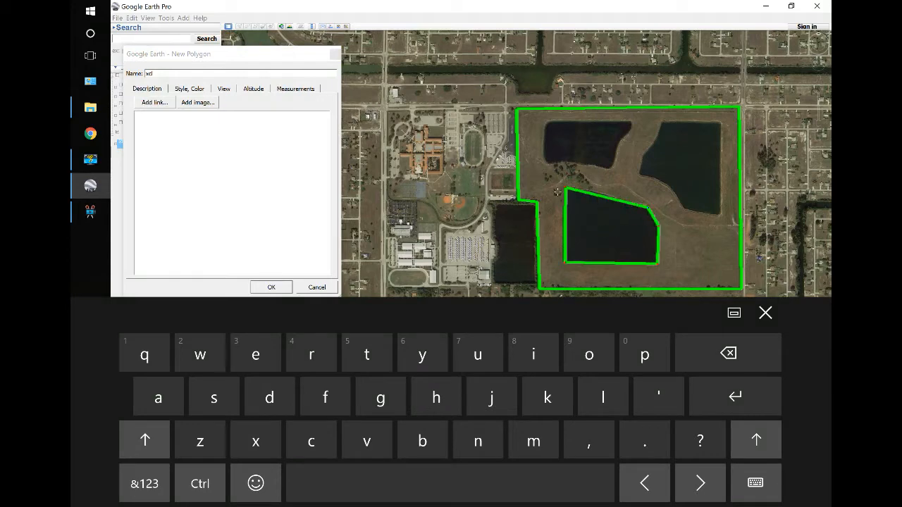
Step: Set the southern pond polygon's line color to red and save the polygon
left_click(189, 89)
left_click(158, 113)
left_click(158, 148)
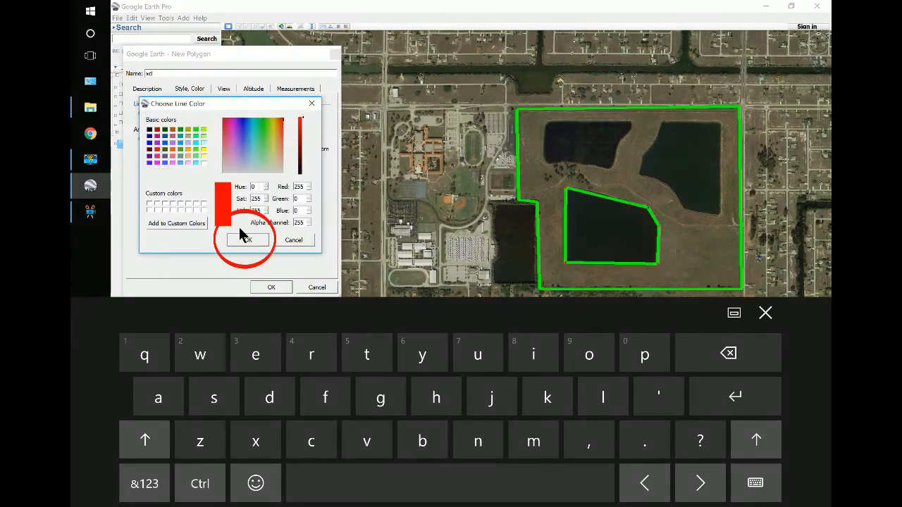
left_click(250, 238)
left_click(158, 140)
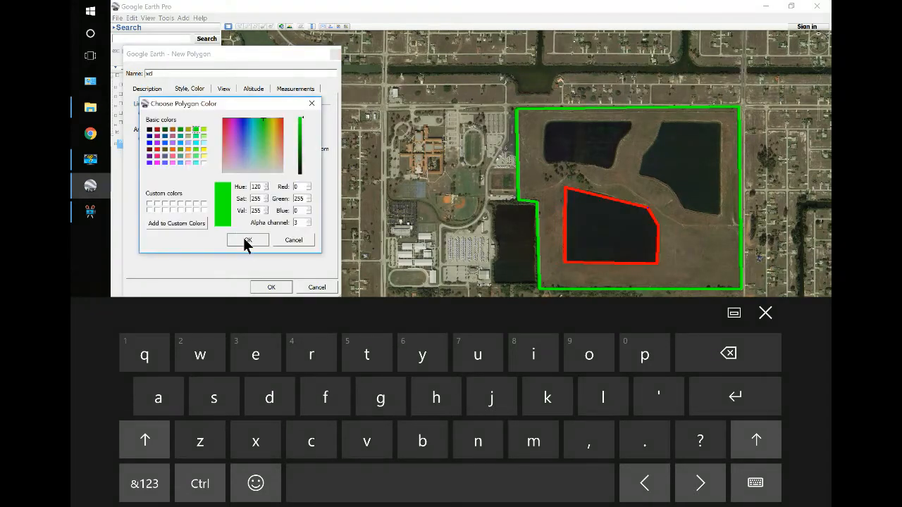
left_click(157, 149)
left_click(248, 238)
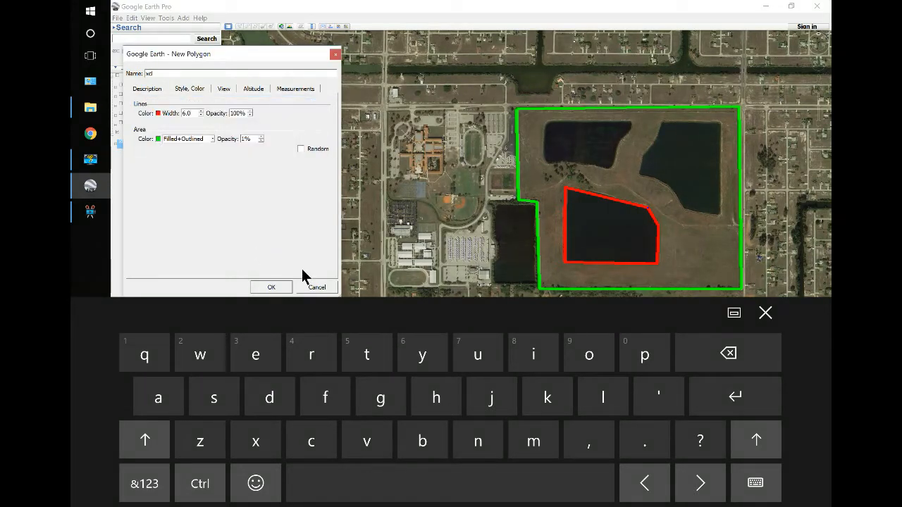
left_click(269, 287)
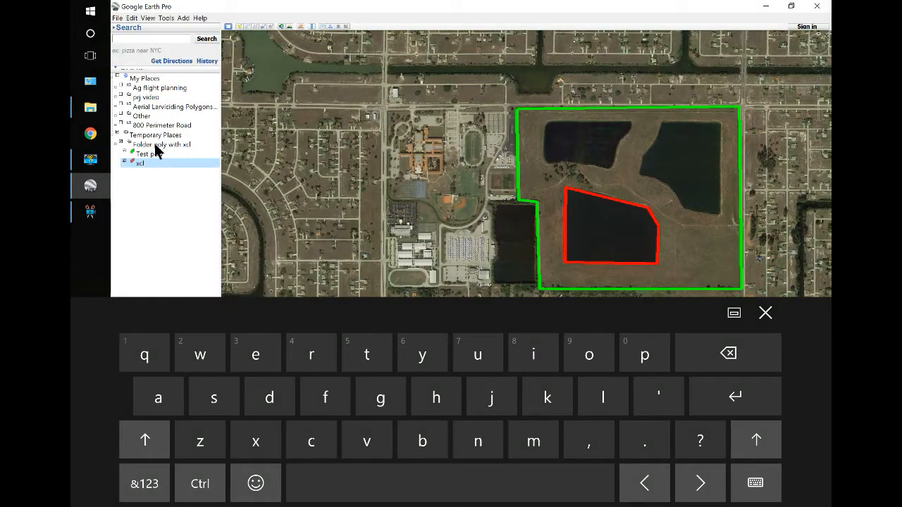
Step: Add a second exclusion polygon named "xcl" to the same folder
right_click(156, 151)
mouse_move(169, 150)
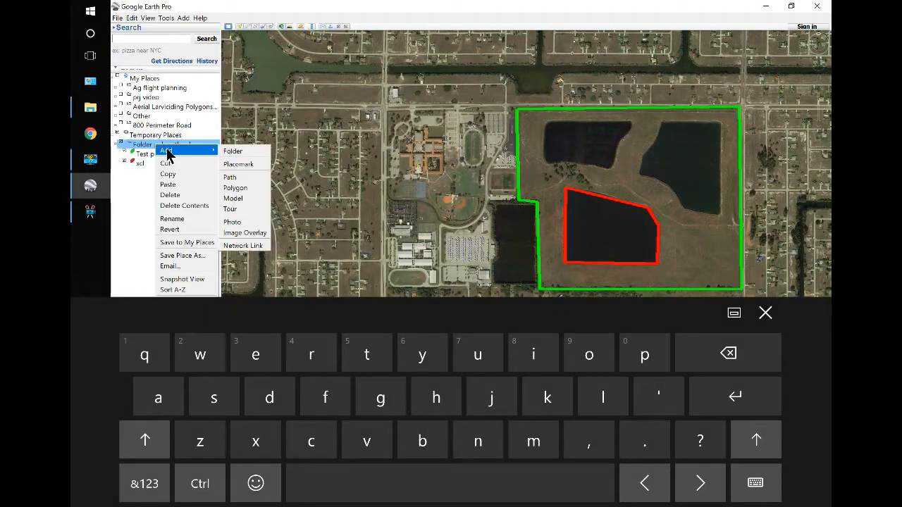
left_click(242, 186)
left_click(256, 441)
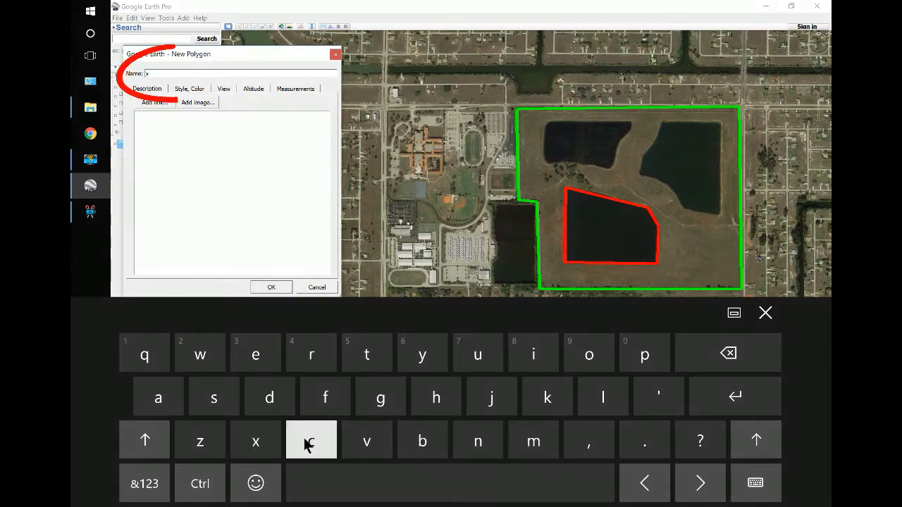
left_click(310, 441)
left_click(603, 397)
Step: Trace the second xcl polygon around the northeastern pond's shoreline and save it
left_click(639, 175)
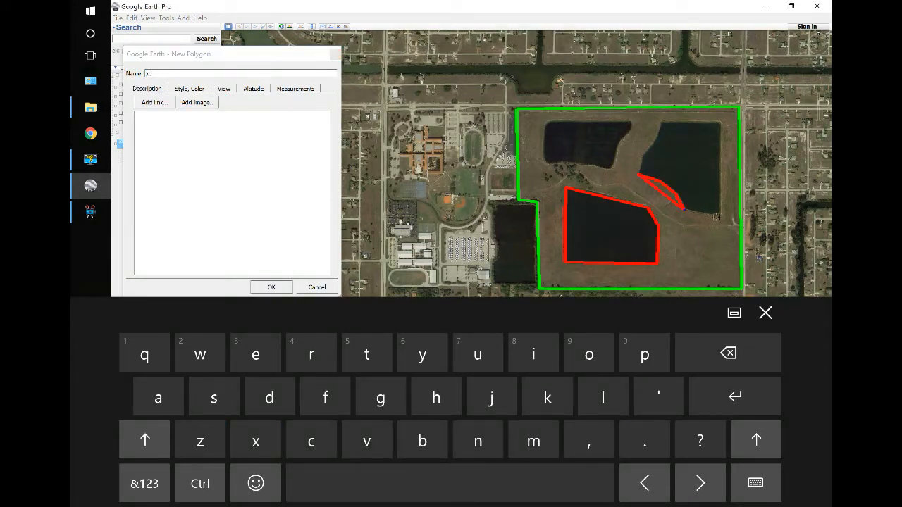
left_click(720, 213)
left_click(719, 124)
left_click(663, 124)
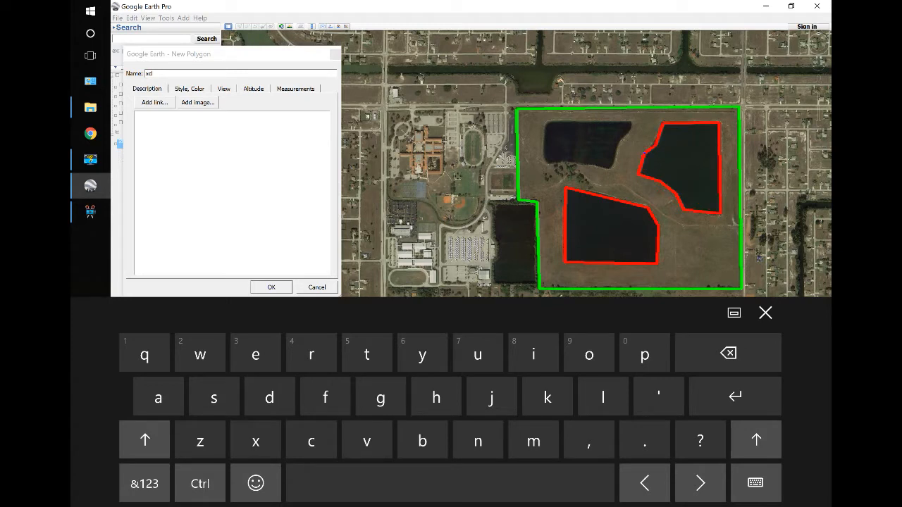
left_click(271, 287)
Step: Add a third exclusion polygon named "xcl" to the "Folder poly with xcl" folder
right_click(143, 146)
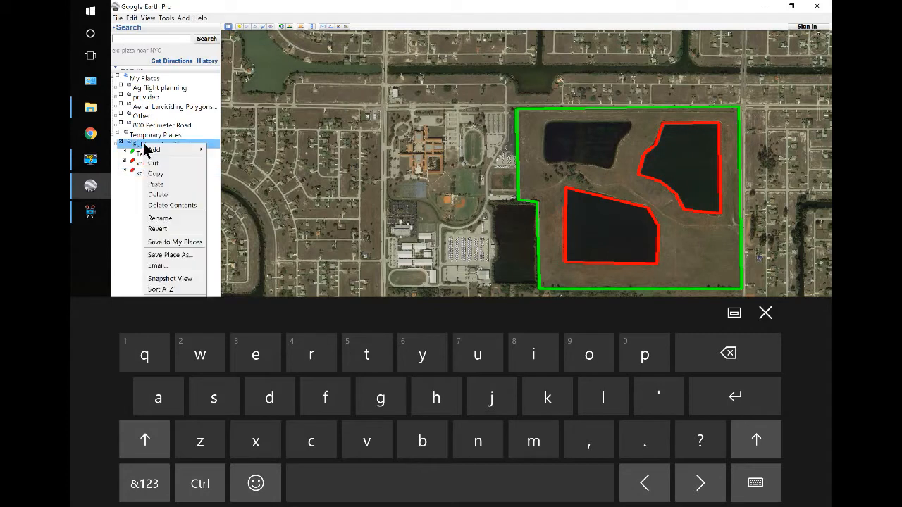
mouse_move(185, 147)
left_click(230, 186)
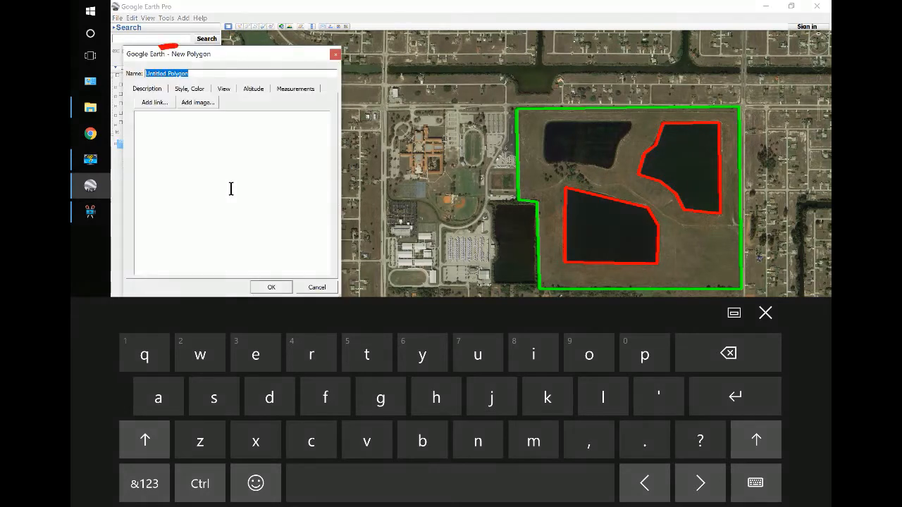
left_click(256, 447)
left_click(309, 441)
left_click(600, 407)
Step: Trace the third xcl polygon around the northwestern pond's shoreline and save it
left_click(546, 134)
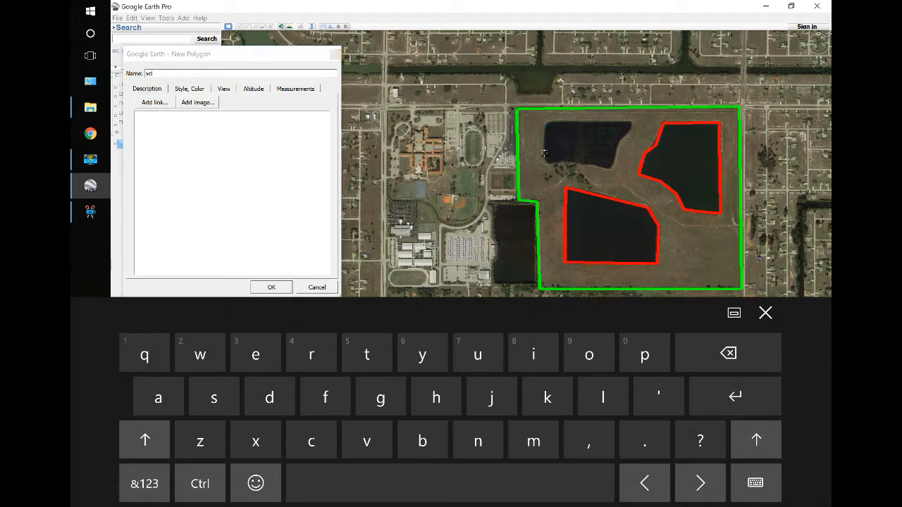
left_click(549, 166)
left_click(564, 163)
left_click(611, 170)
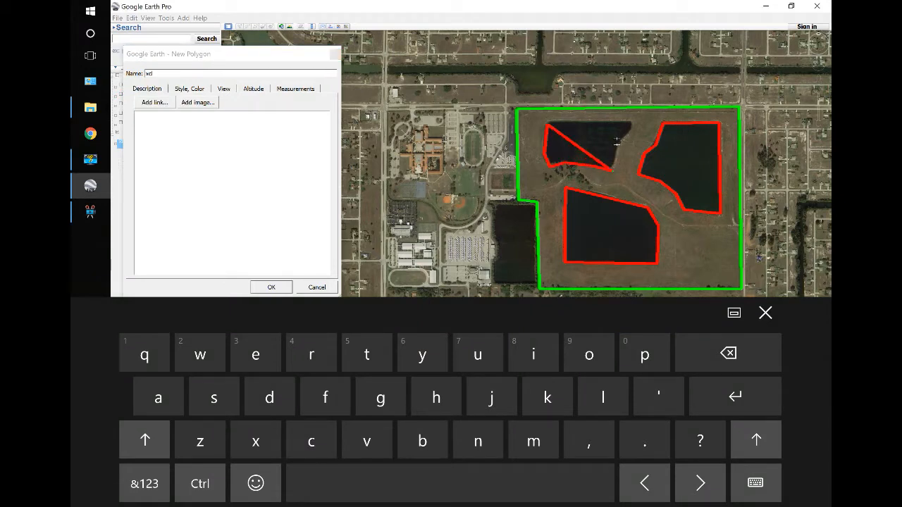
left_click(629, 121)
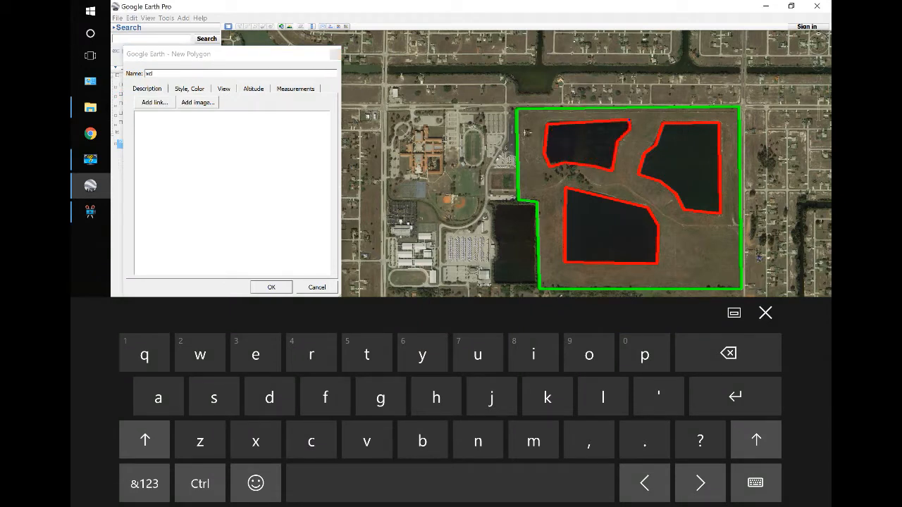
left_click(272, 288)
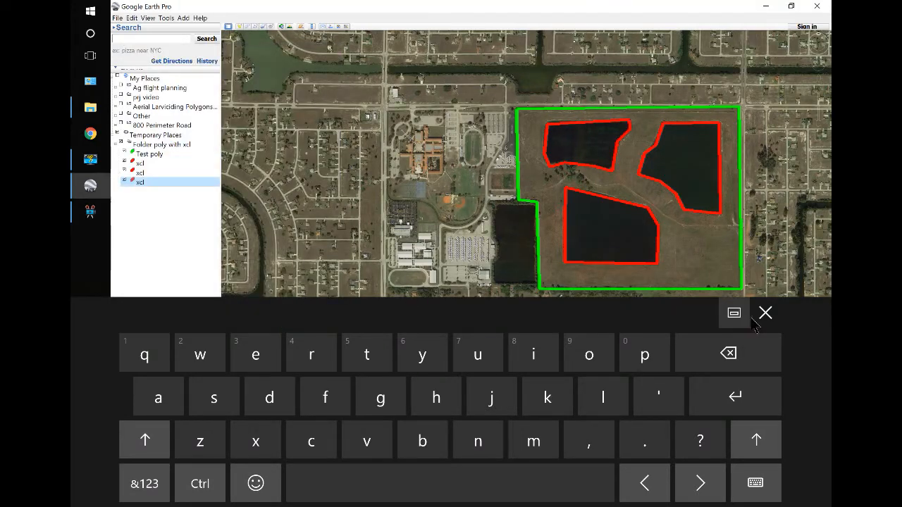
left_click(765, 314)
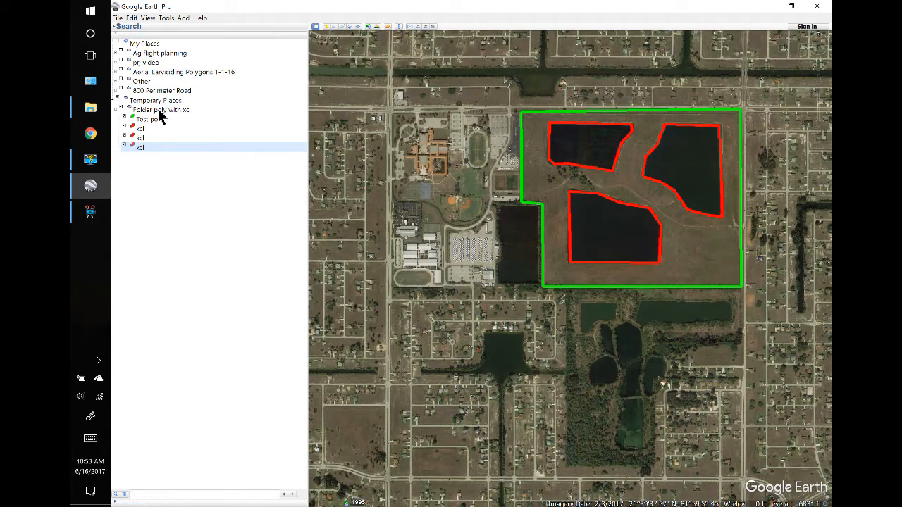
Step: Add a placemark to the "Folder poly with xcl" folder and name it "appwpt"
right_click(159, 116)
mouse_move(175, 120)
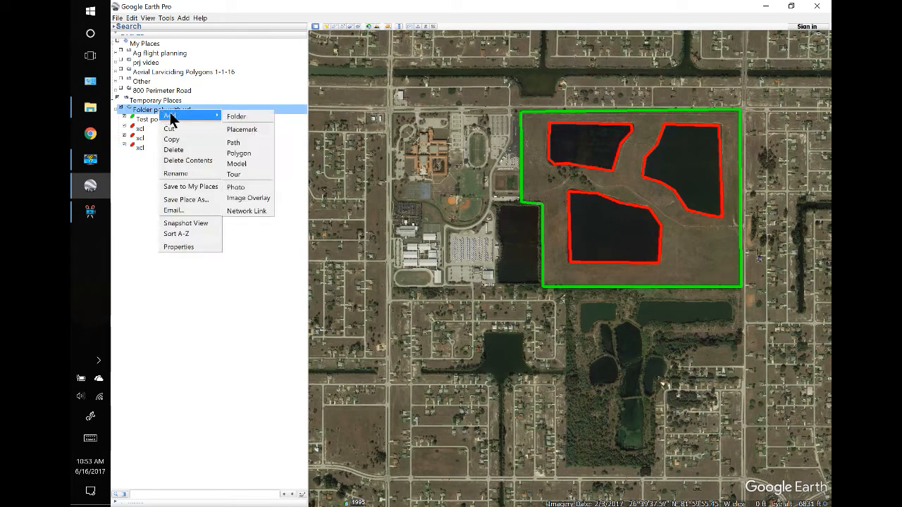
left_click(251, 132)
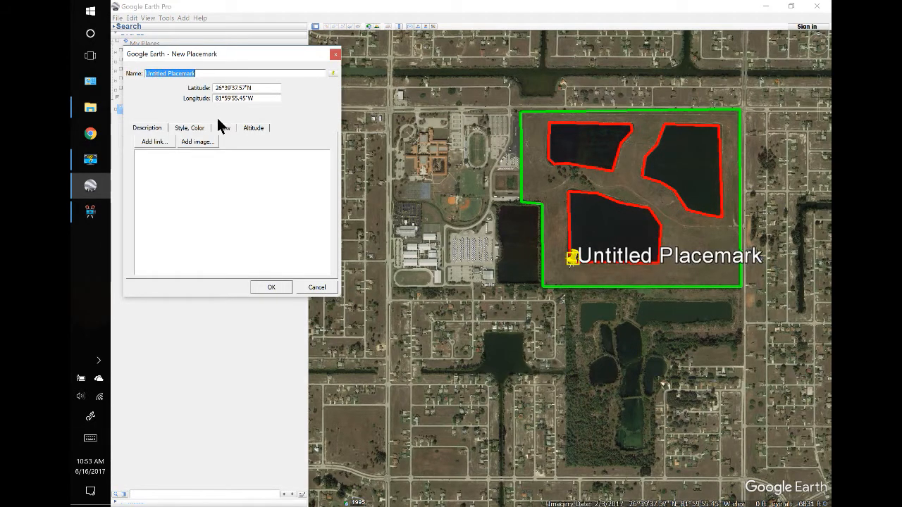
left_click(90, 439)
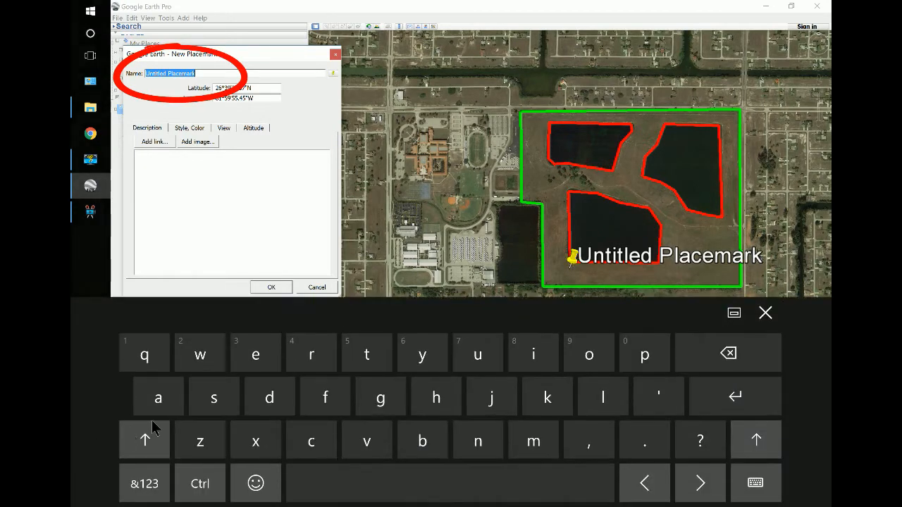
left_click(159, 397)
left_click(661, 363)
left_click(661, 362)
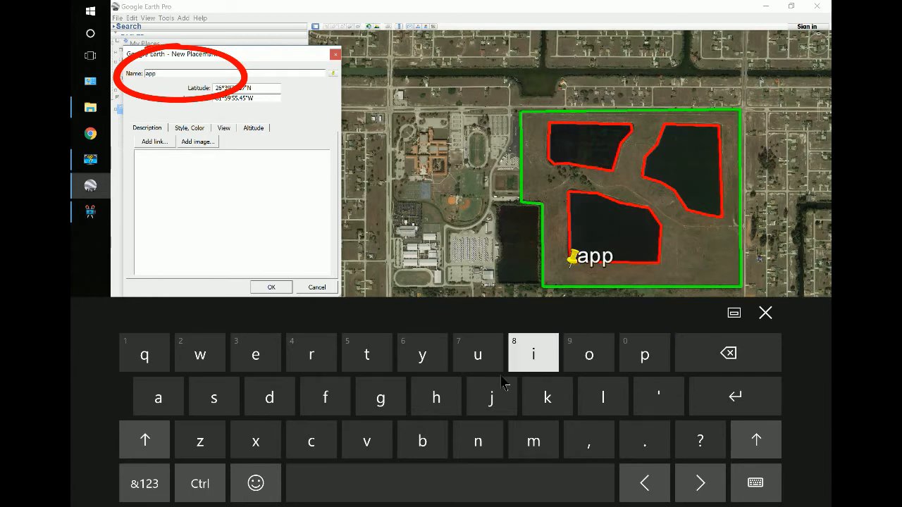
left_click(201, 357)
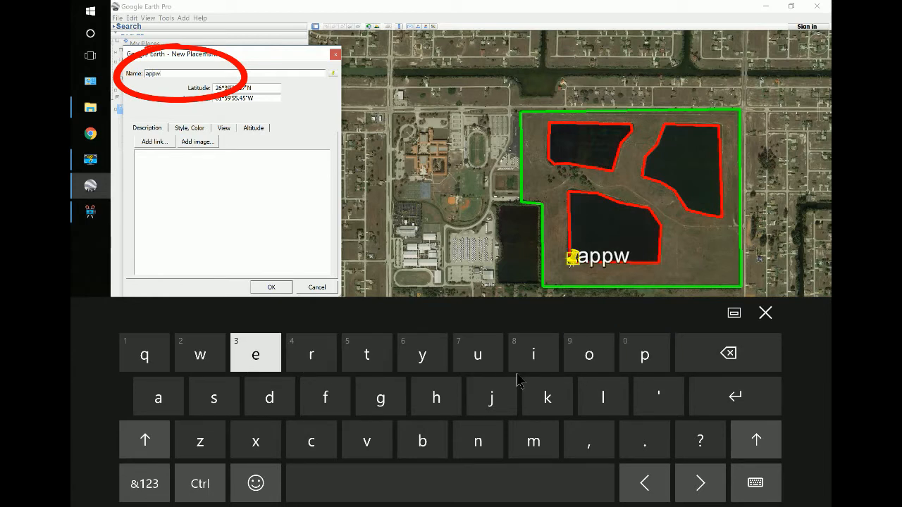
left_click(659, 360)
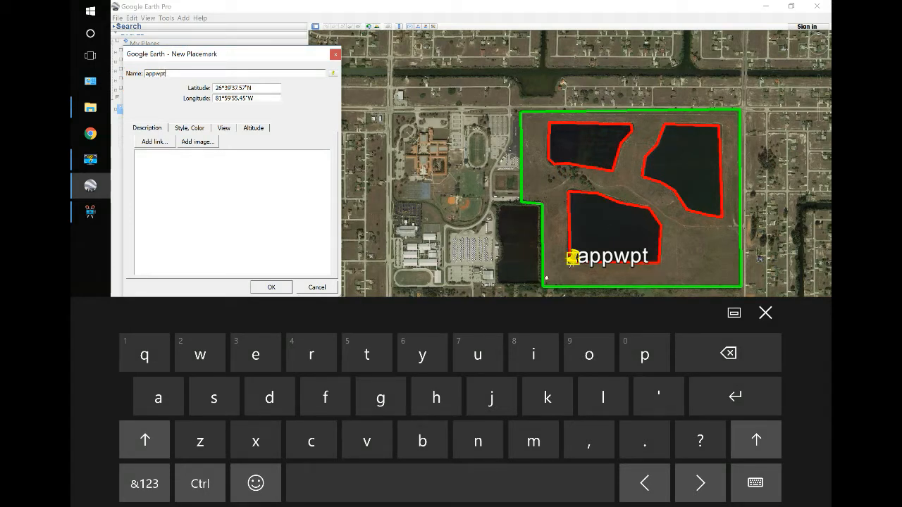
left_click(765, 312)
scroll(507, 303, "down", 1)
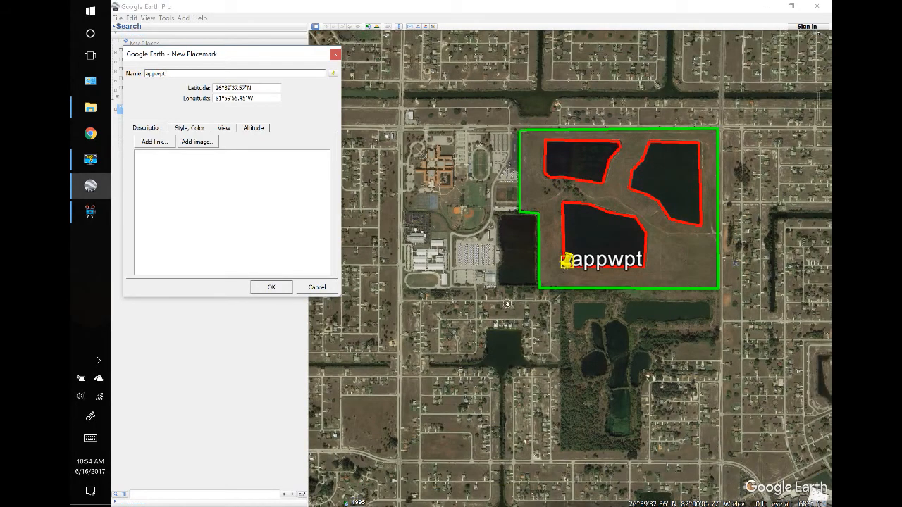
Step: Move the appwpt placemark well west of the field boundary, into the residential area, and save it
scroll(507, 304, "down", 5)
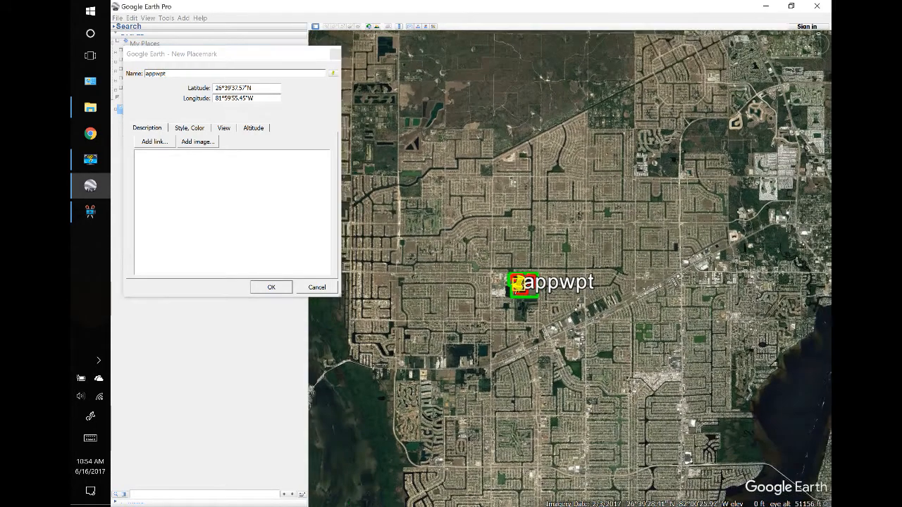
left_click_drag(522, 293, 561, 297)
left_click(270, 287)
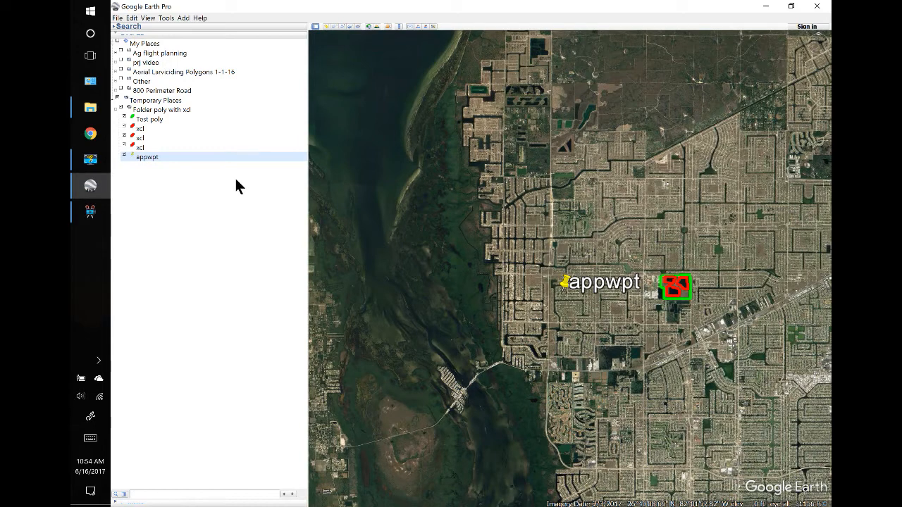
Step: Add another placemark to the "Folder poly with xcl" folder and name it "picwpt"
right_click(150, 111)
mouse_move(166, 119)
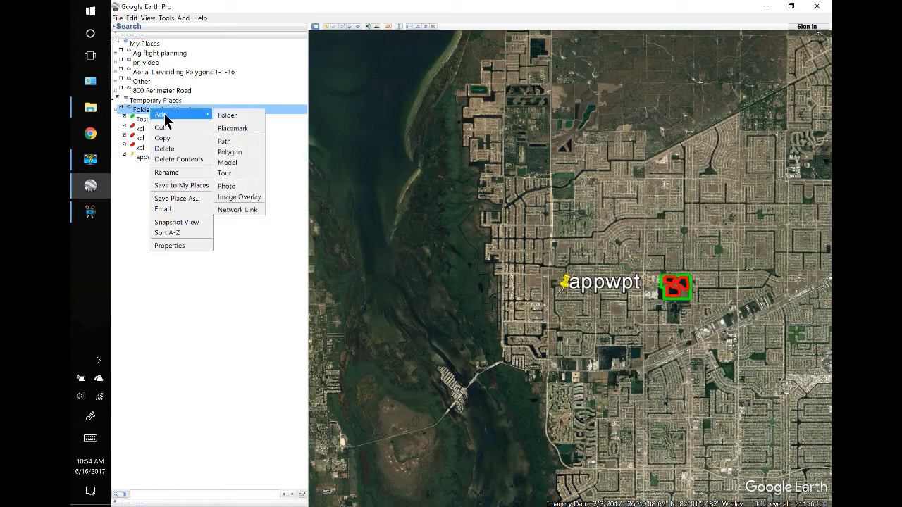
left_click(247, 128)
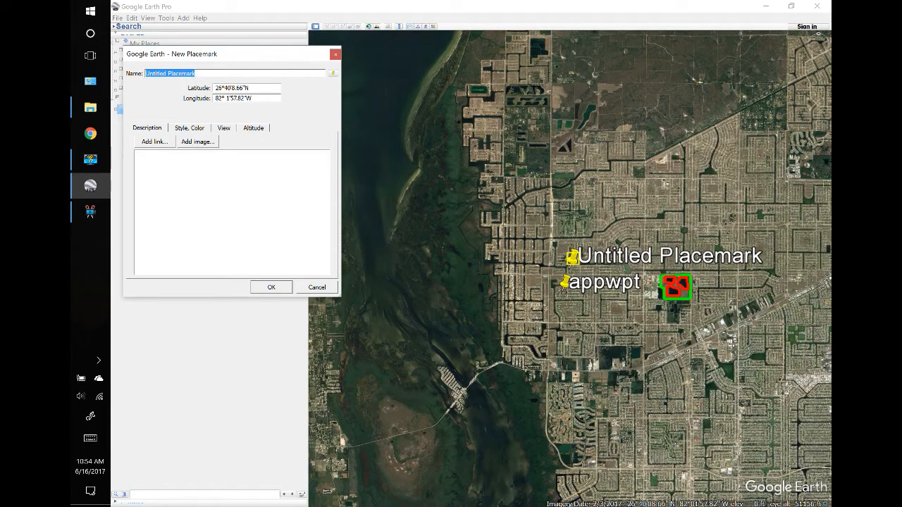
left_click(90, 439)
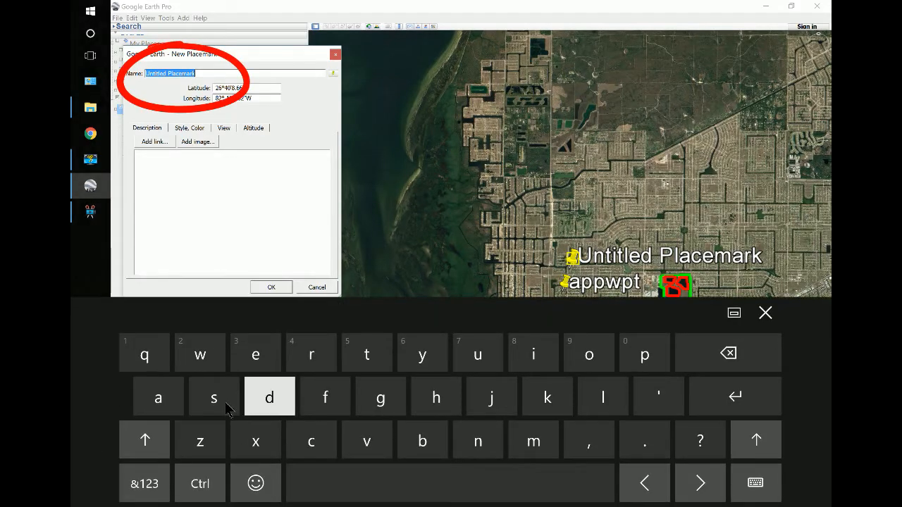
left_click(643, 357)
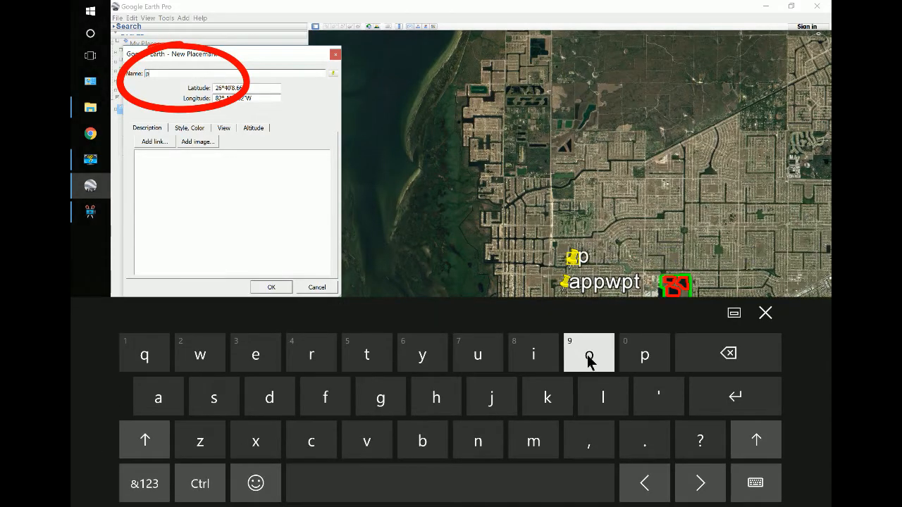
left_click(539, 361)
left_click(327, 443)
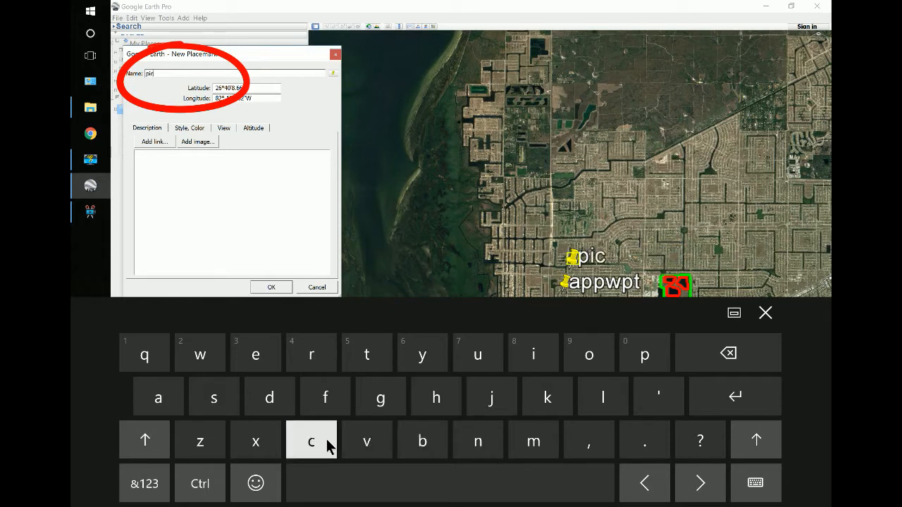
left_click(203, 361)
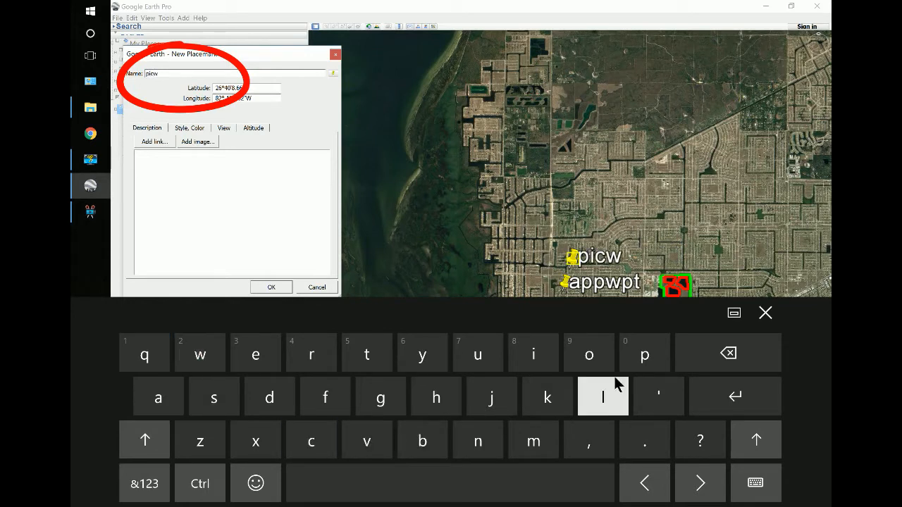
left_click(642, 352)
left_click(377, 357)
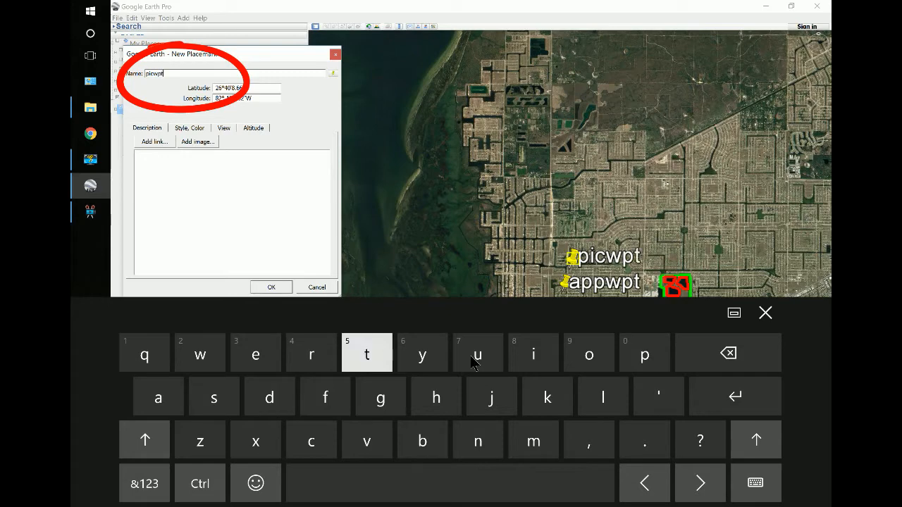
left_click(765, 313)
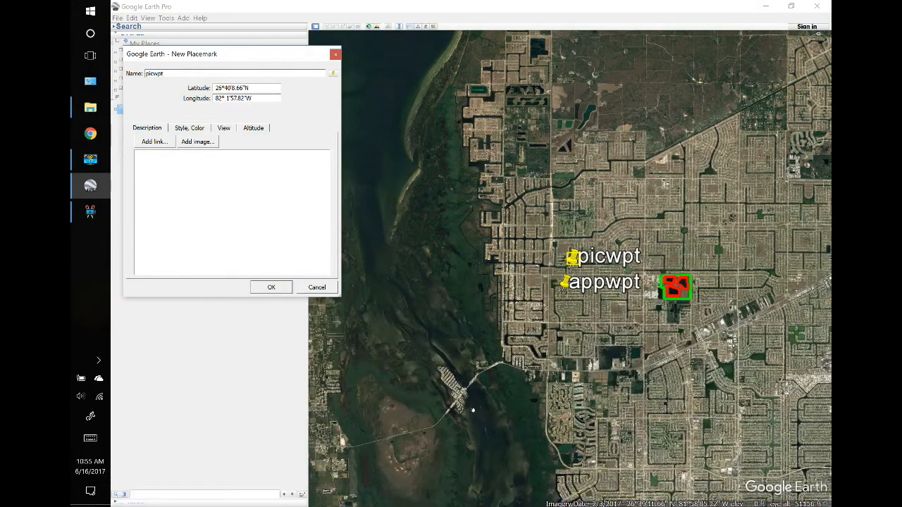
Step: Move the picwpt placemark southwest across the water to the island at the causeway's western end
left_click_drag(338, 489, 422, 383)
scroll(423, 383, "up", 3)
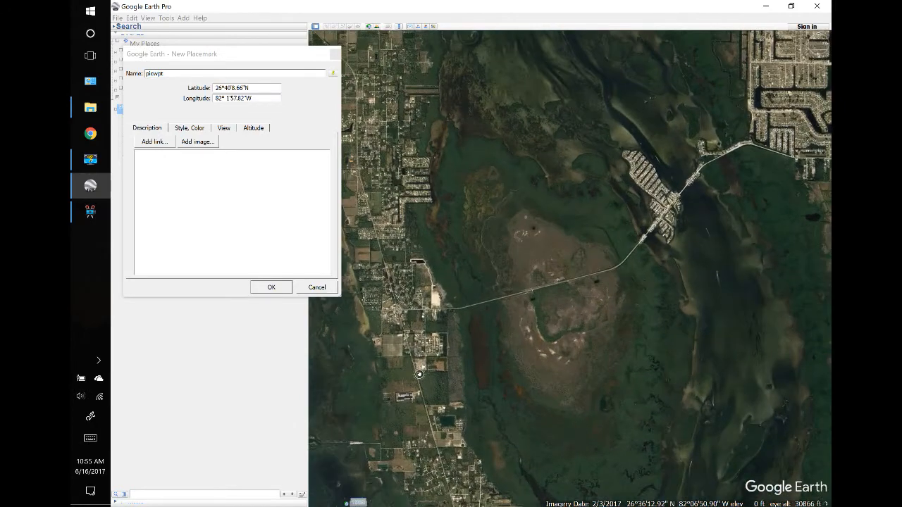
scroll(419, 372, "down", 3)
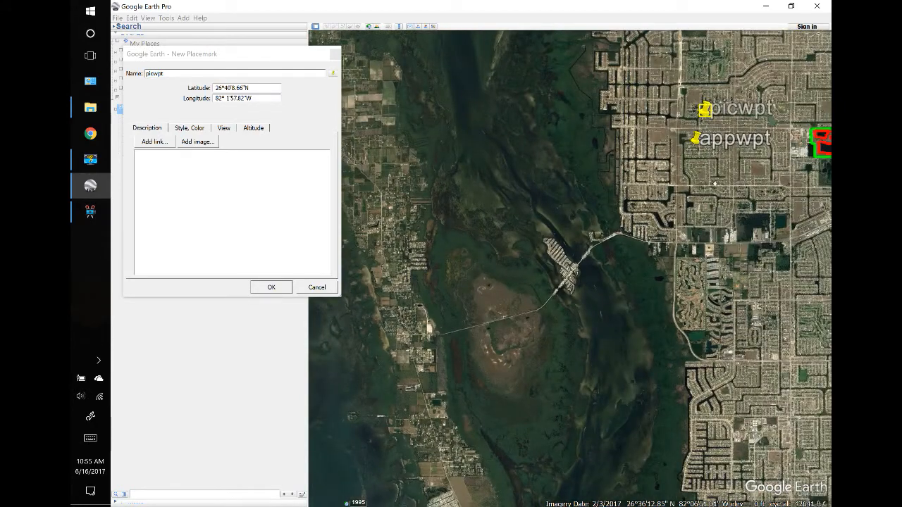
left_click_drag(703, 112, 548, 227)
left_click_drag(474, 314, 424, 343)
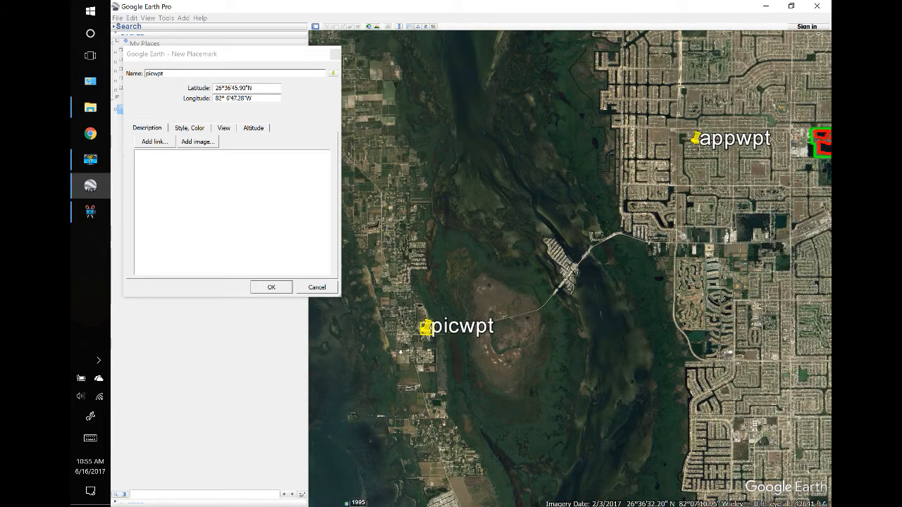
Step: Reposition the picwpt placemark at the southeast corner of the industrial park's loop road and save it
scroll(428, 348, "up", 4)
scroll(415, 381, "up", 3)
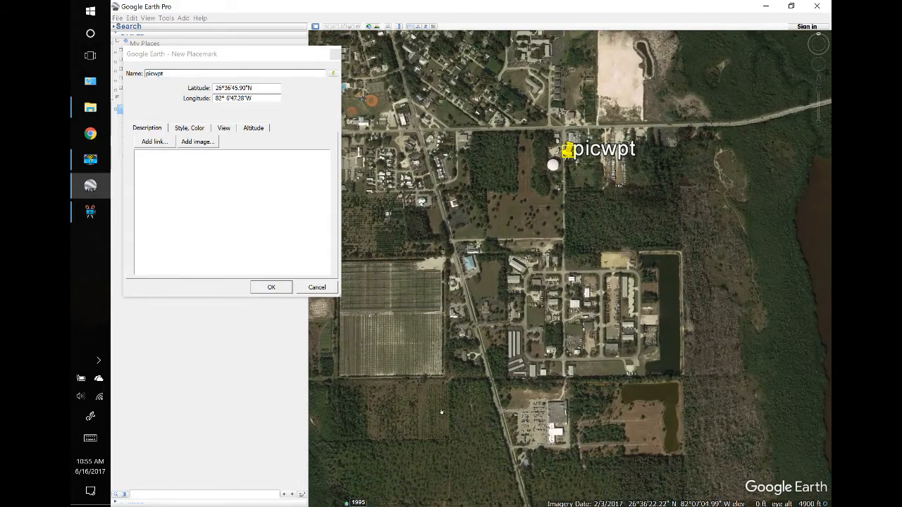
scroll(521, 430, "up", 2)
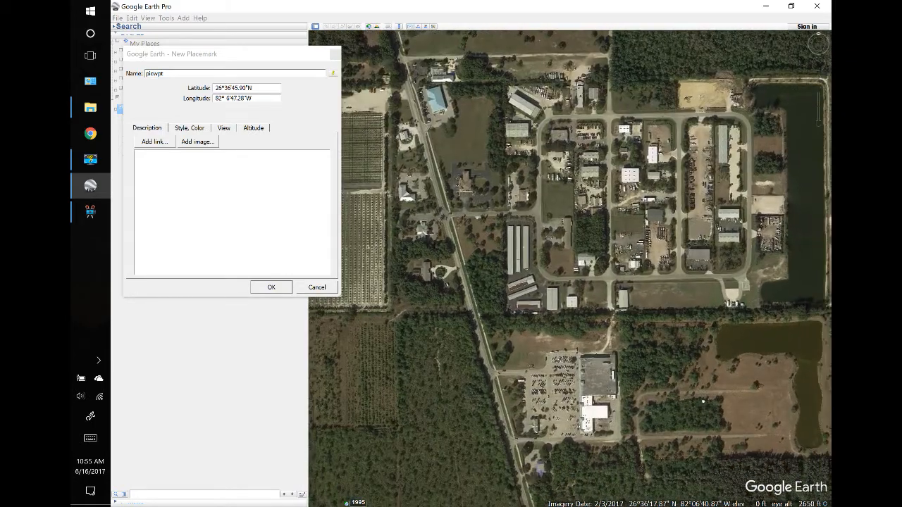
scroll(453, 458, "down", 2)
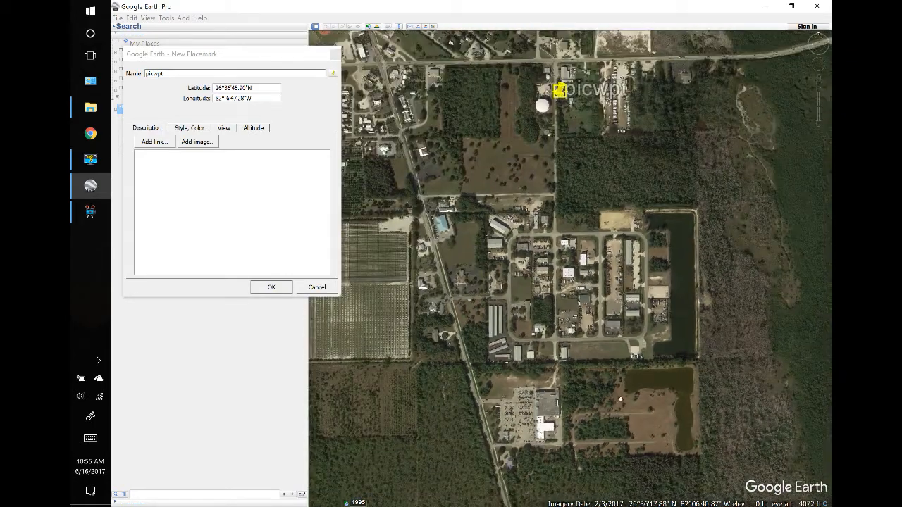
left_click(560, 89)
left_click_drag(632, 284, 643, 347)
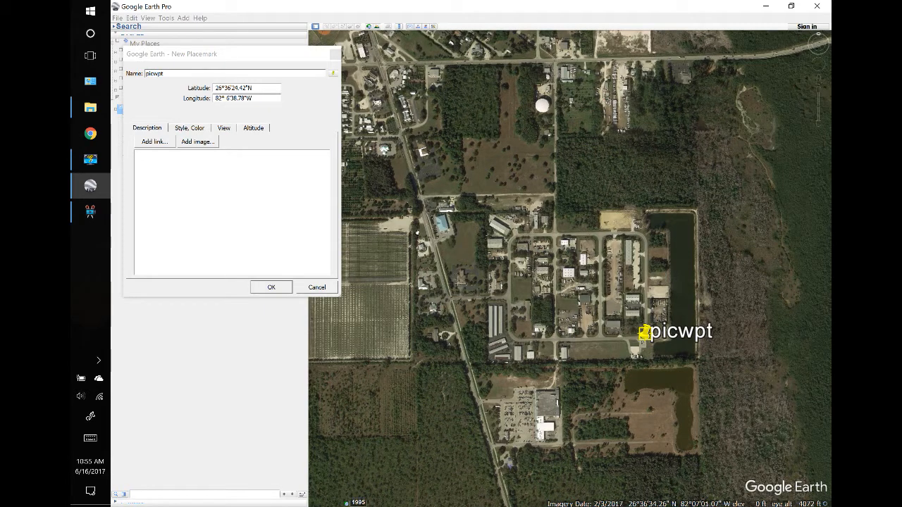
left_click(271, 287)
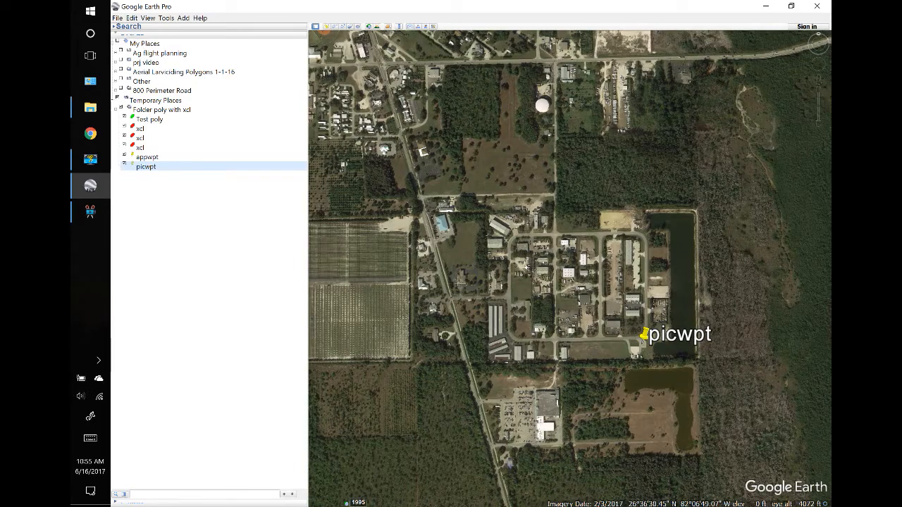
Step: Add a polygon named "test 2" to the "Folder poly with xcl" folder
scroll(620, 241, "down", 5)
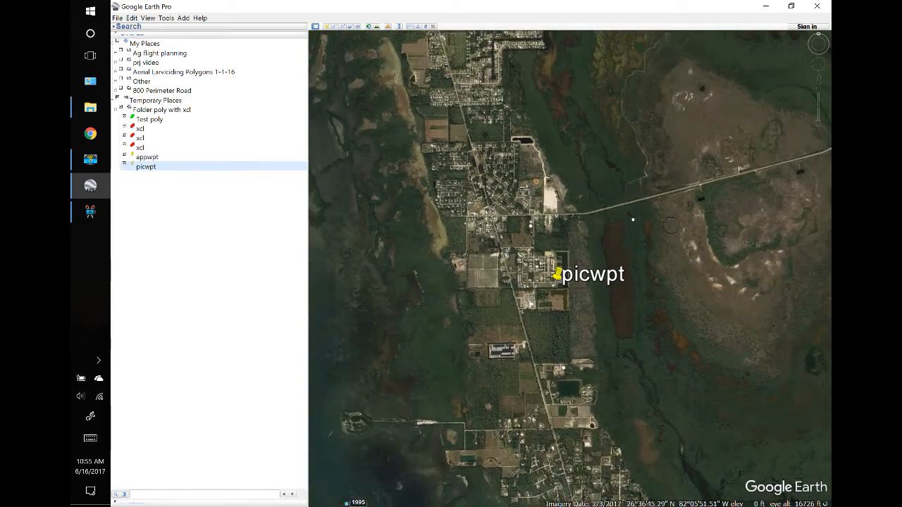
scroll(633, 220, "down", 5)
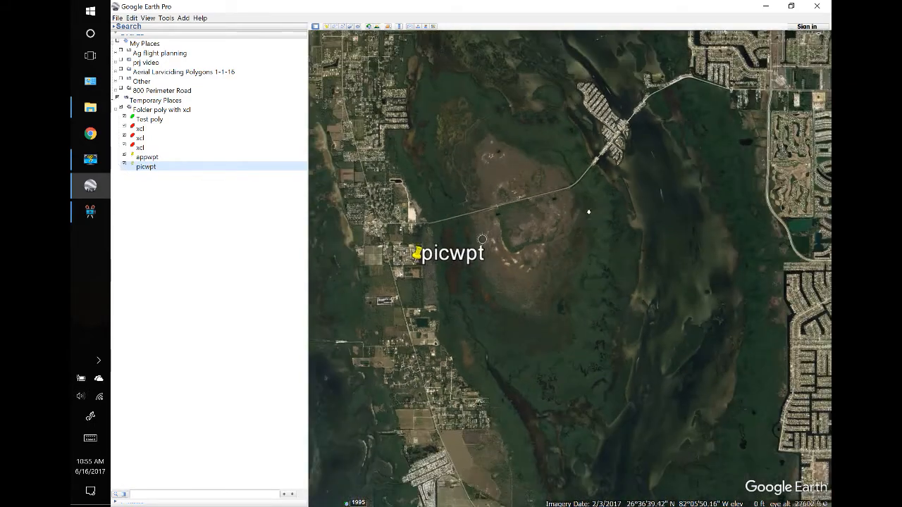
left_click_drag(603, 225, 443, 284)
left_click_drag(631, 210, 441, 346)
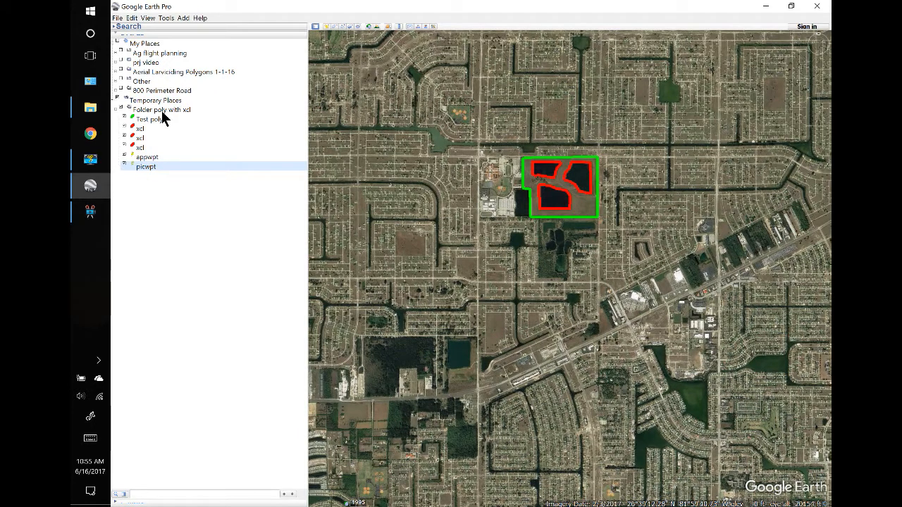
right_click(162, 110)
mouse_move(176, 118)
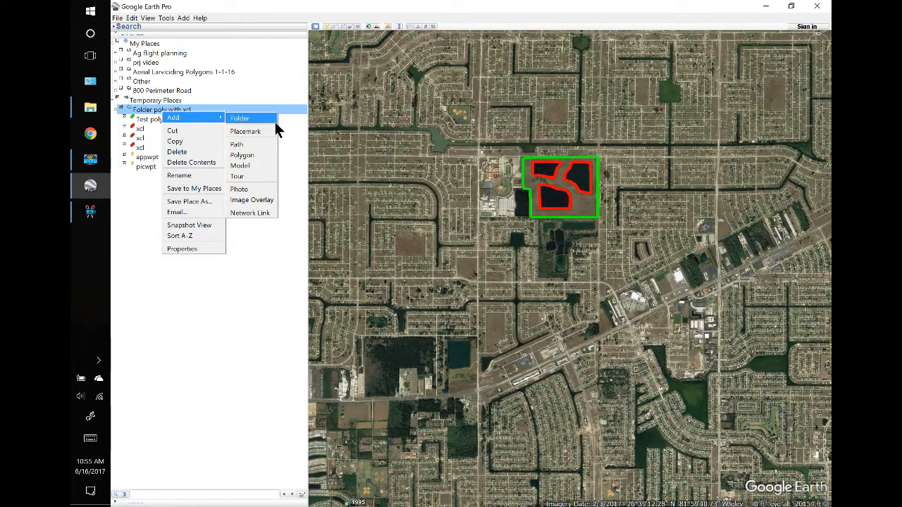
left_click(254, 155)
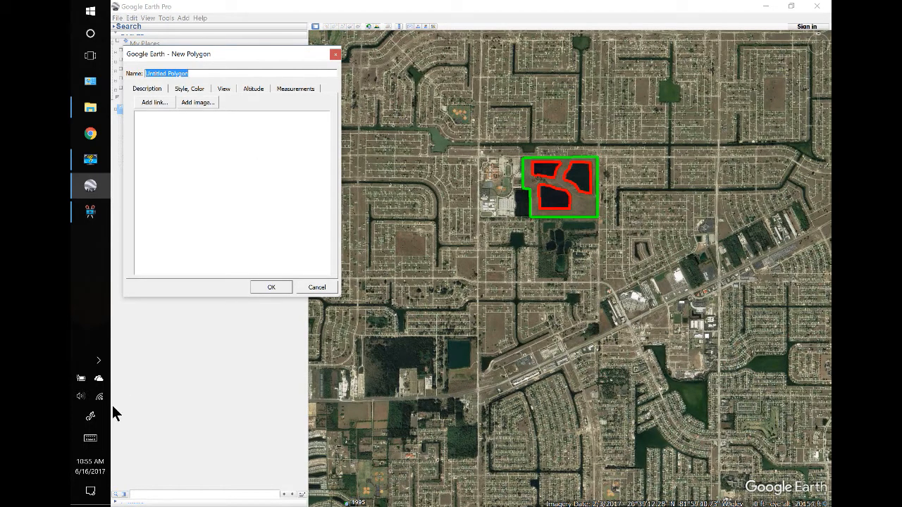
left_click(90, 438)
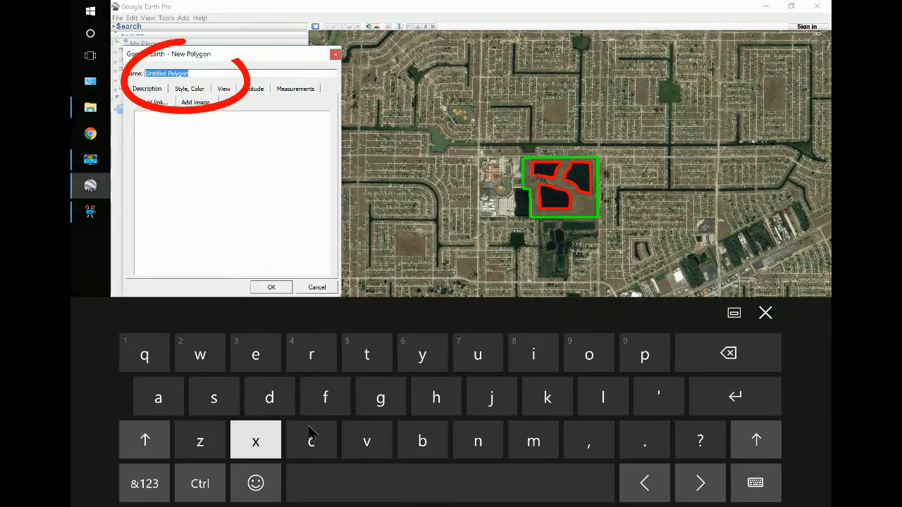
left_click(366, 356)
left_click(268, 359)
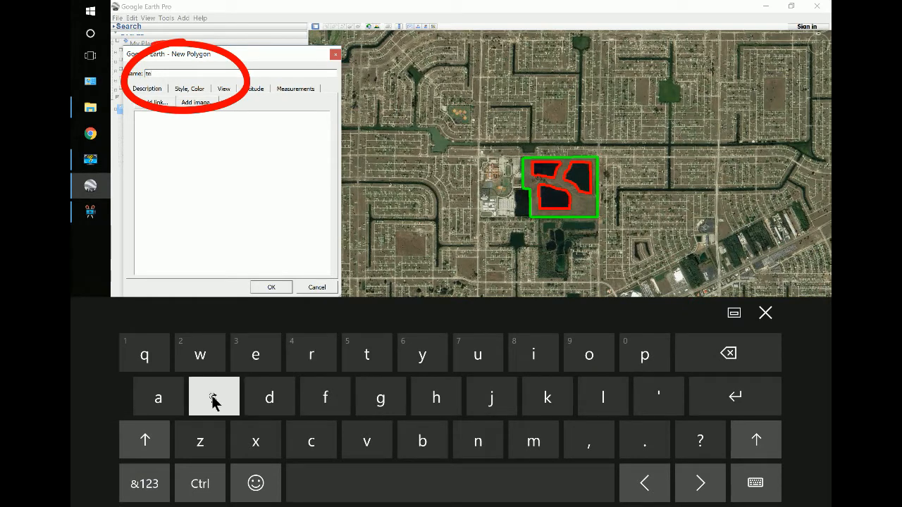
left_click(211, 393)
left_click(362, 354)
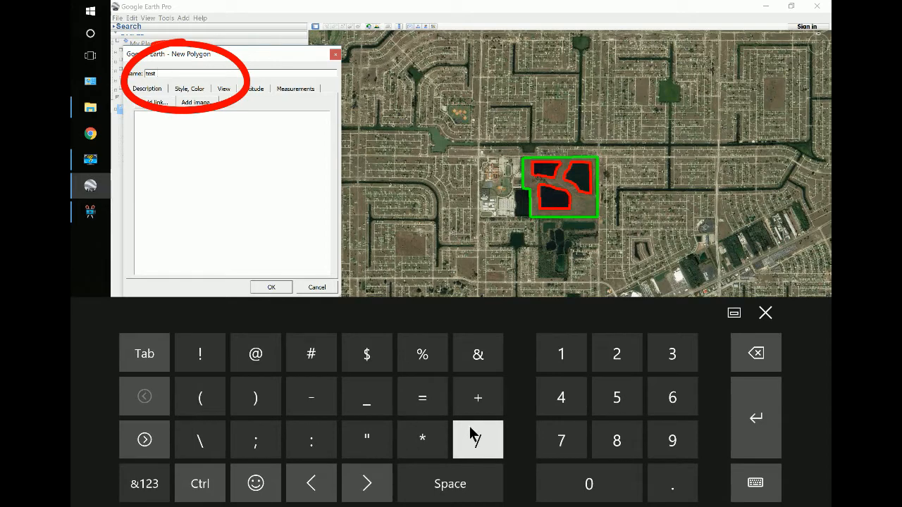
left_click(617, 353)
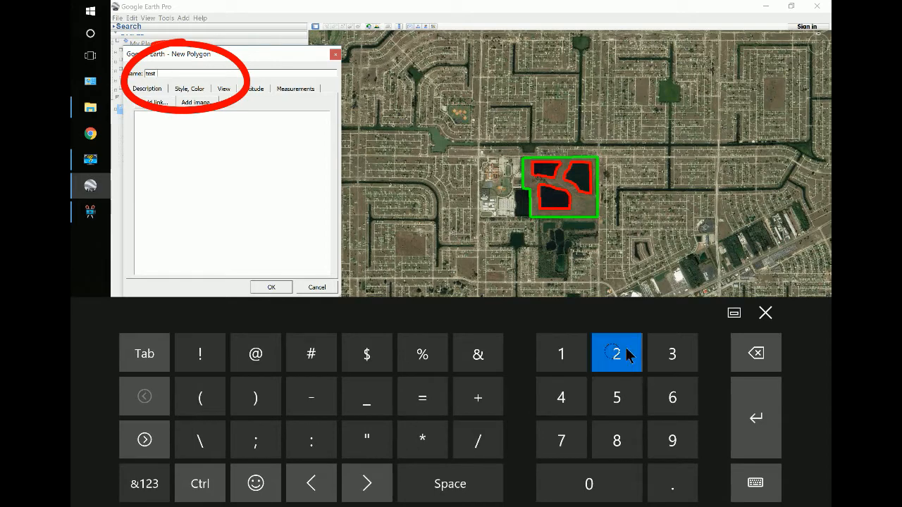
left_click(766, 314)
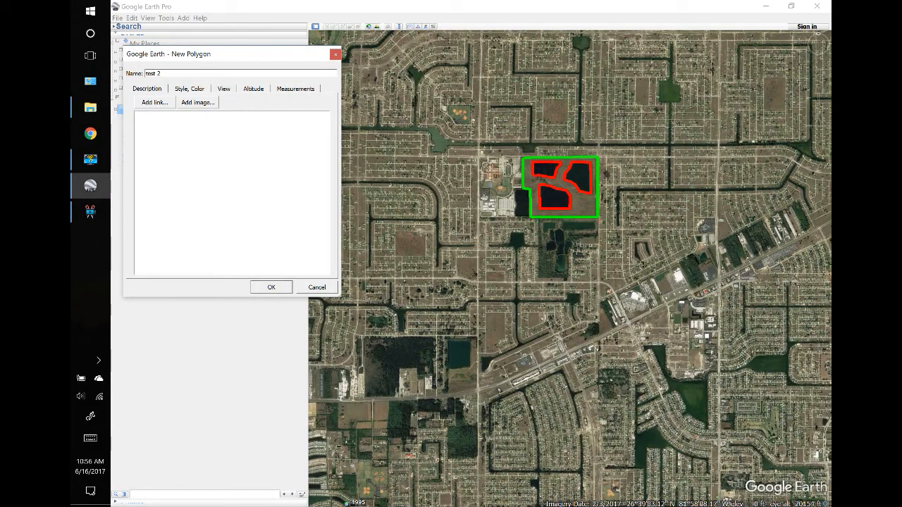
Step: Outline the test 2 polygon as a four-cornered area around the wooded block just south of the first field
left_click(538, 245)
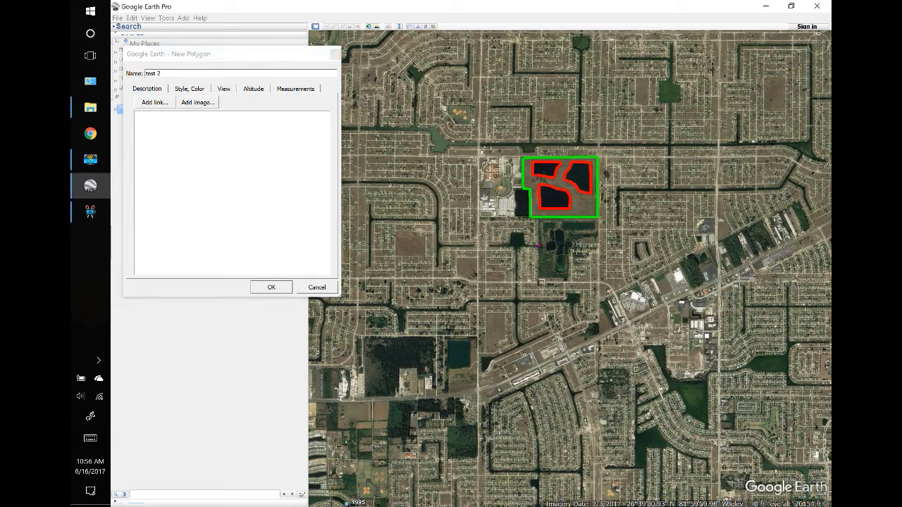
left_click(537, 280)
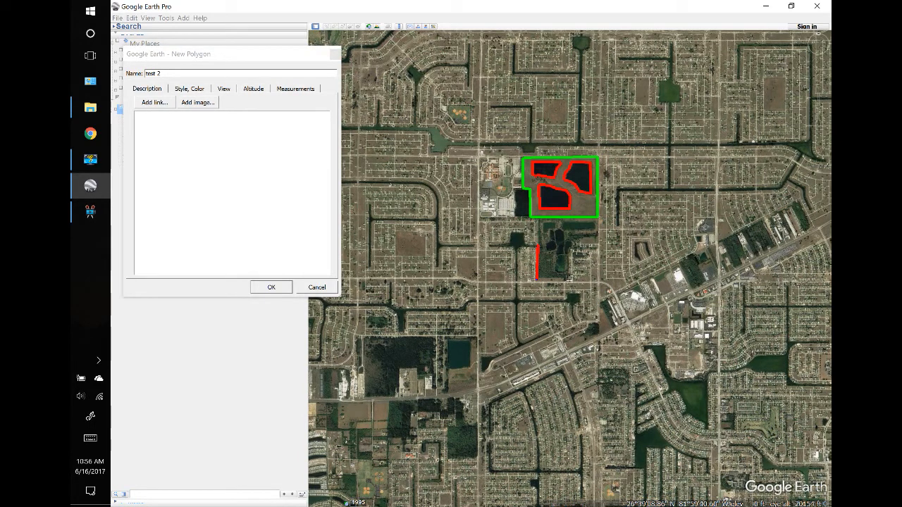
left_click(567, 278)
left_click(566, 246)
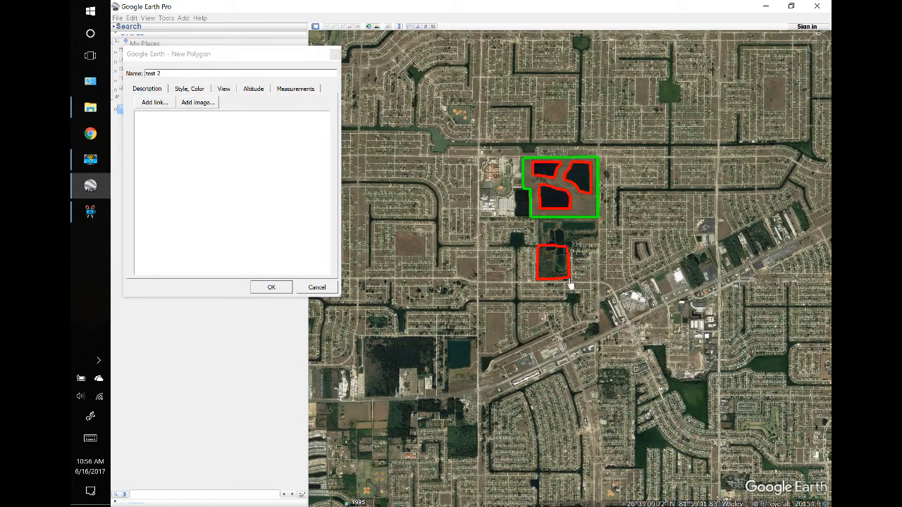
Step: Set both the line color and the area color of the test 2 polygon to green
left_click(186, 90)
left_click(159, 114)
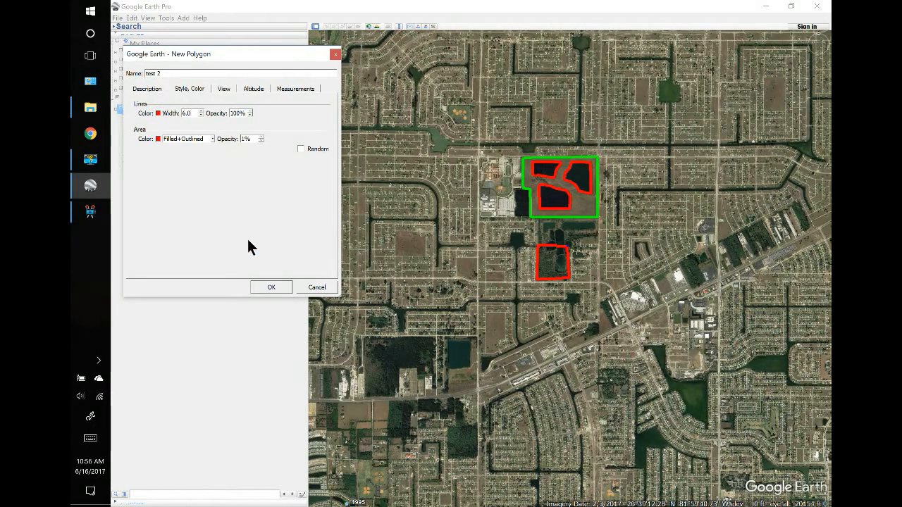
left_click(196, 129)
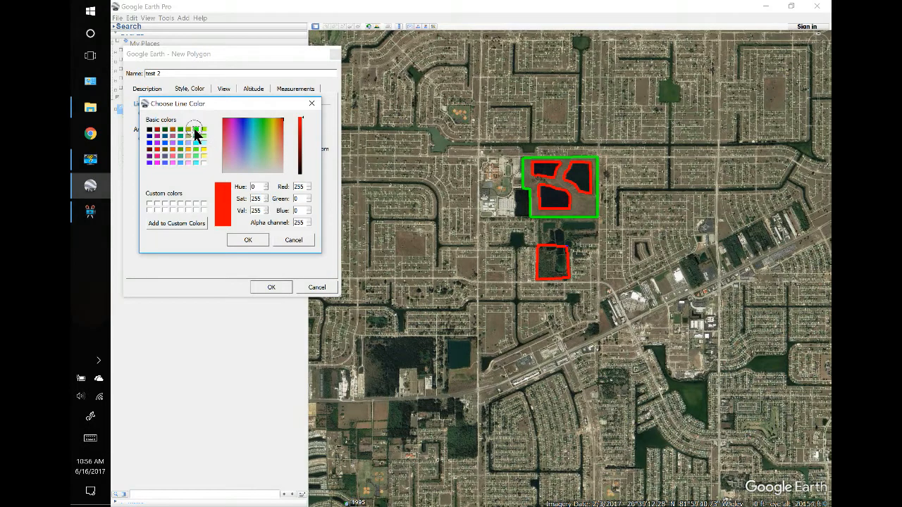
left_click(248, 240)
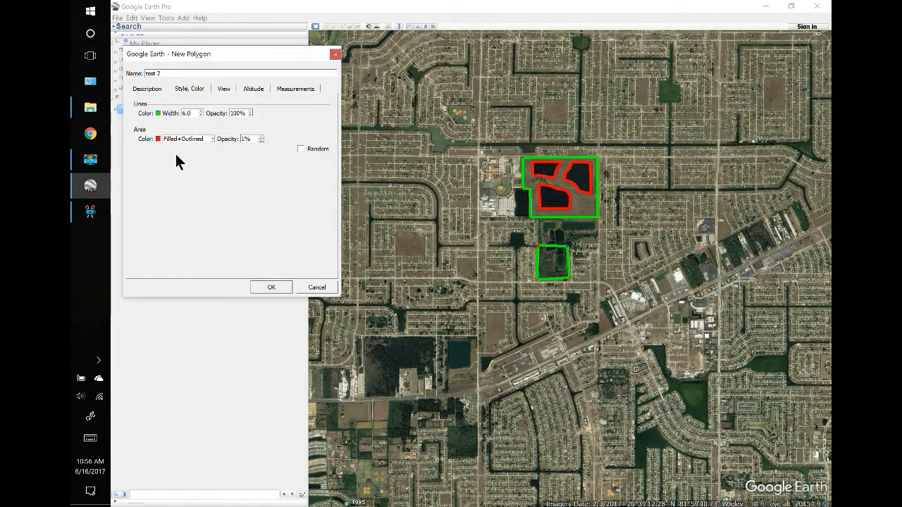
left_click(158, 139)
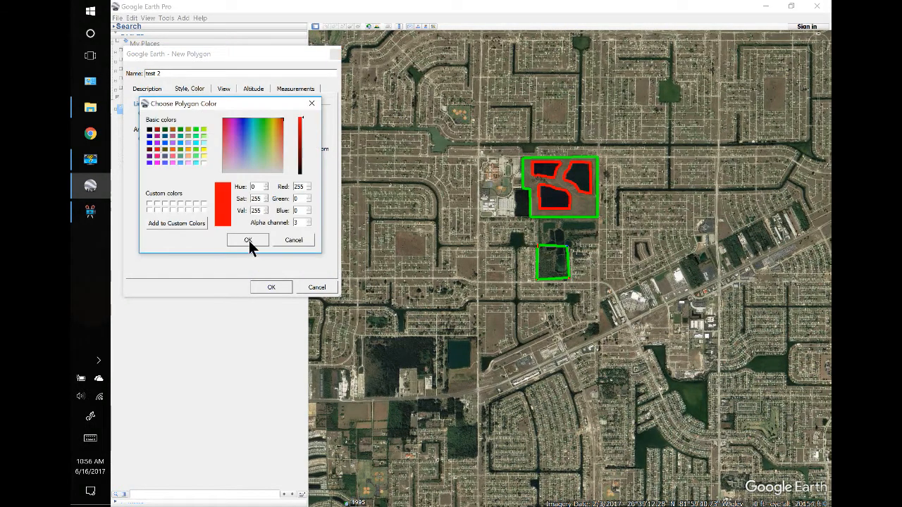
left_click(195, 130)
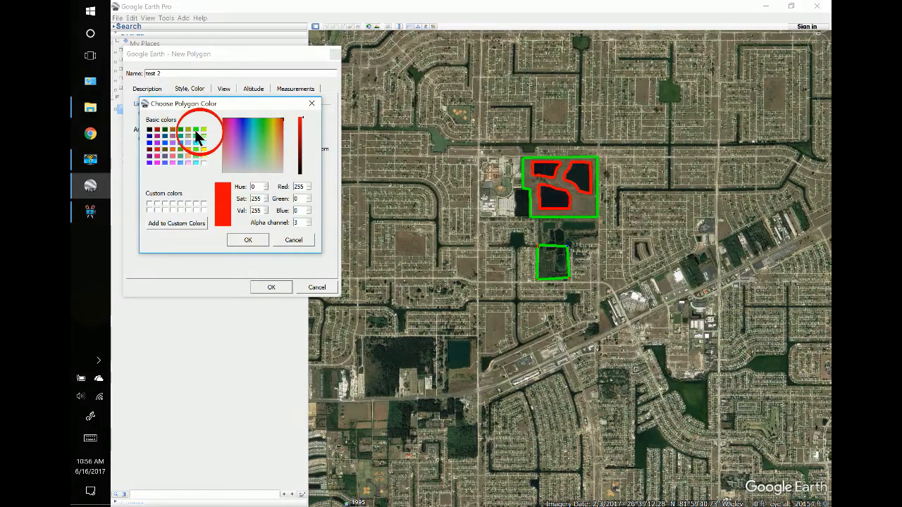
left_click(247, 239)
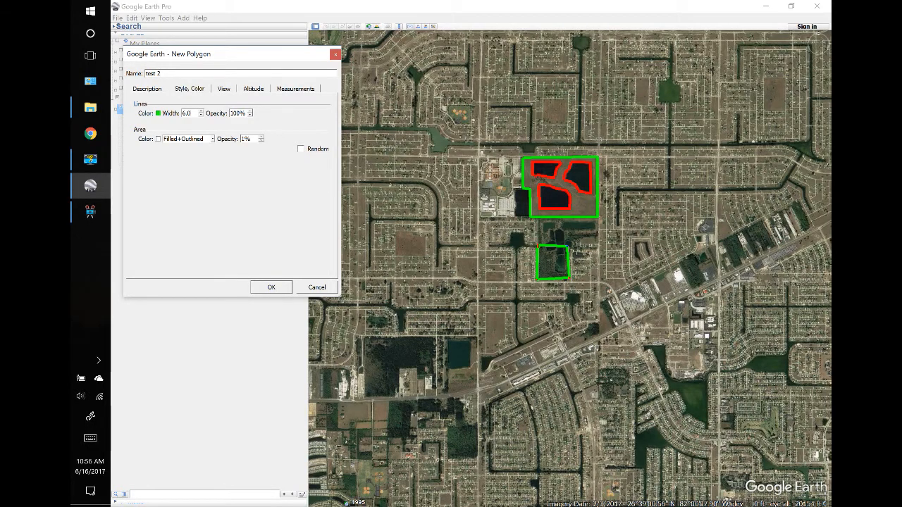
Step: Adjust the four corners of the test 2 polygon outward to square it around the wooded block, and save the polygon
scroll(612, 255, "up", 5)
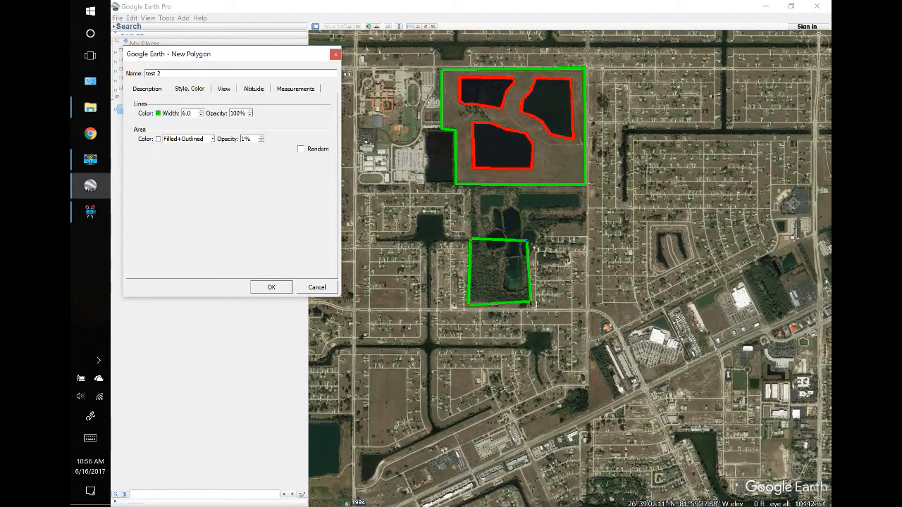
left_click_drag(531, 307, 535, 308)
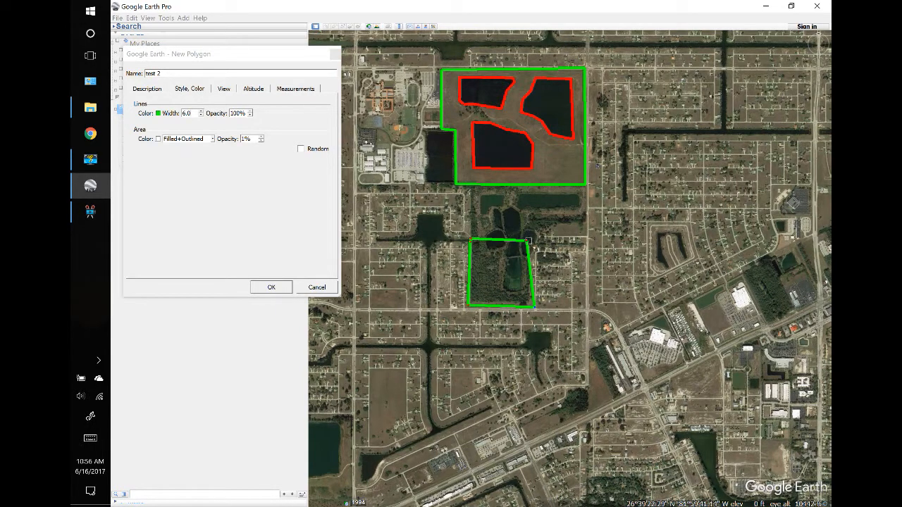
left_click_drag(528, 241, 534, 239)
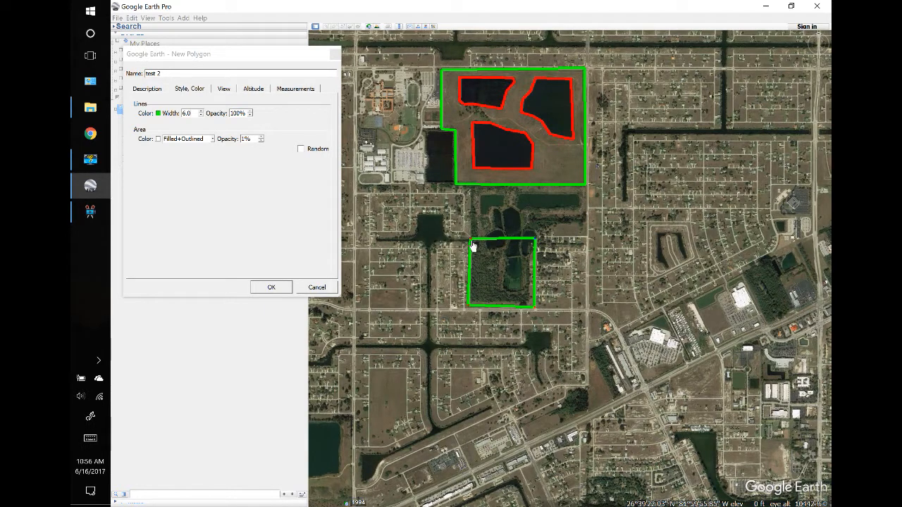
left_click_drag(473, 245, 468, 238)
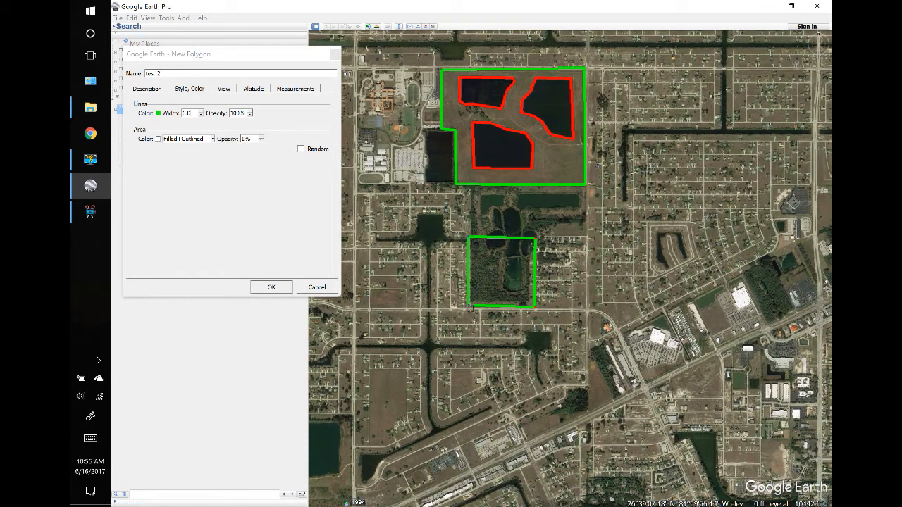
left_click_drag(469, 308, 466, 308)
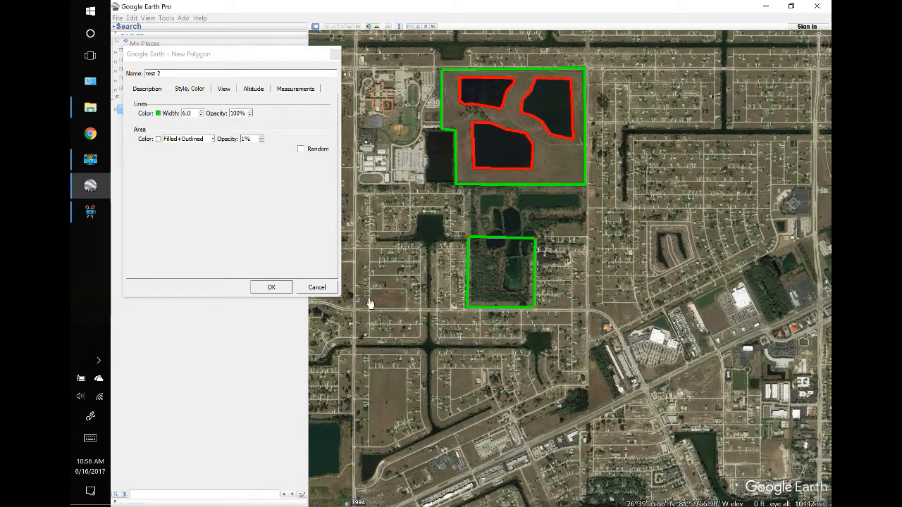
left_click(273, 287)
Step: Collapse the "Folder poly with xcl" folder and save it as a KMZ of the same name in C:\Work up folder
scroll(569, 311, "down", 4)
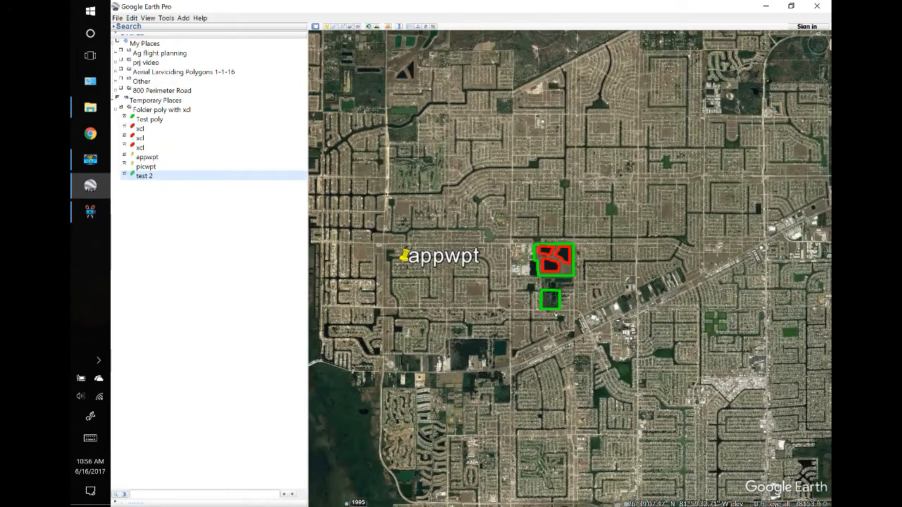
scroll(556, 314, "down", 1)
left_click_drag(462, 365, 590, 270)
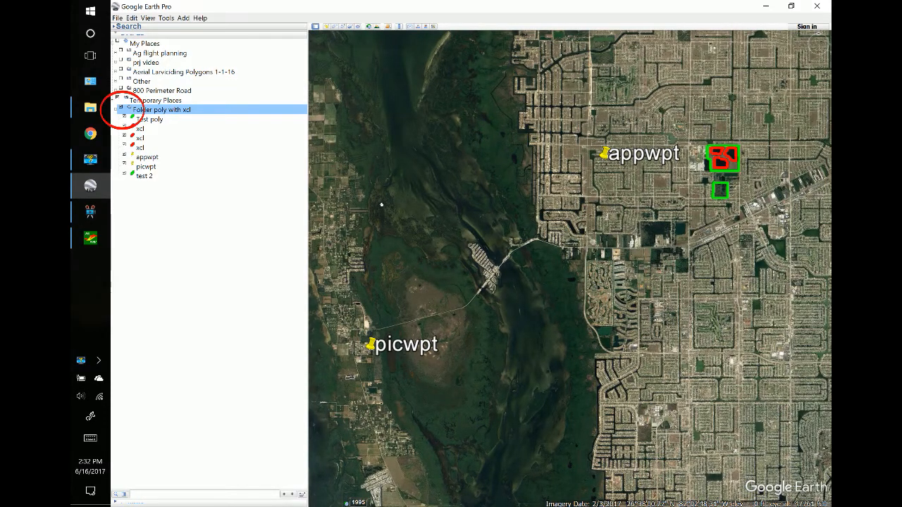
left_click(117, 109)
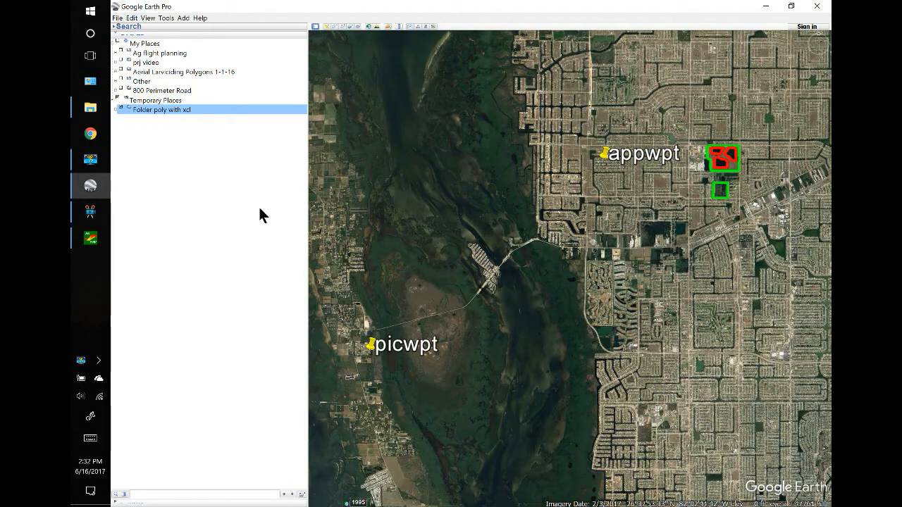
right_click(146, 111)
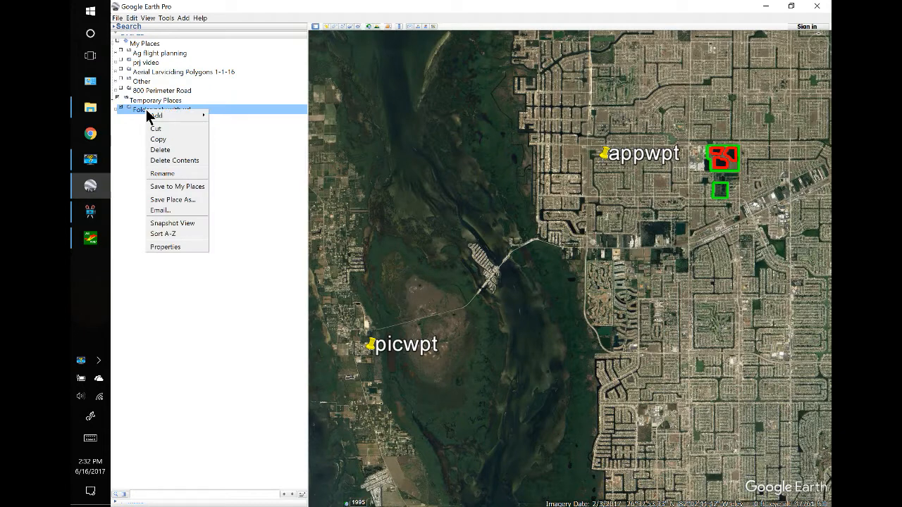
left_click(168, 199)
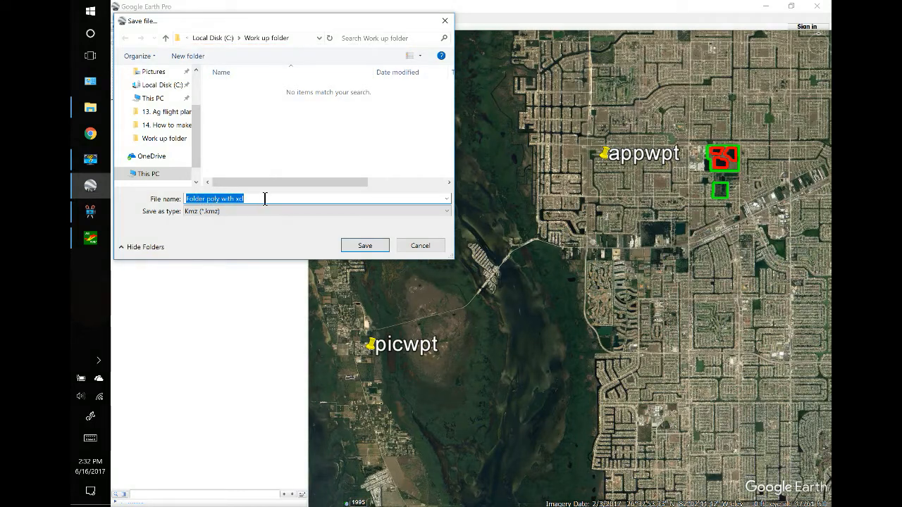
left_click(367, 247)
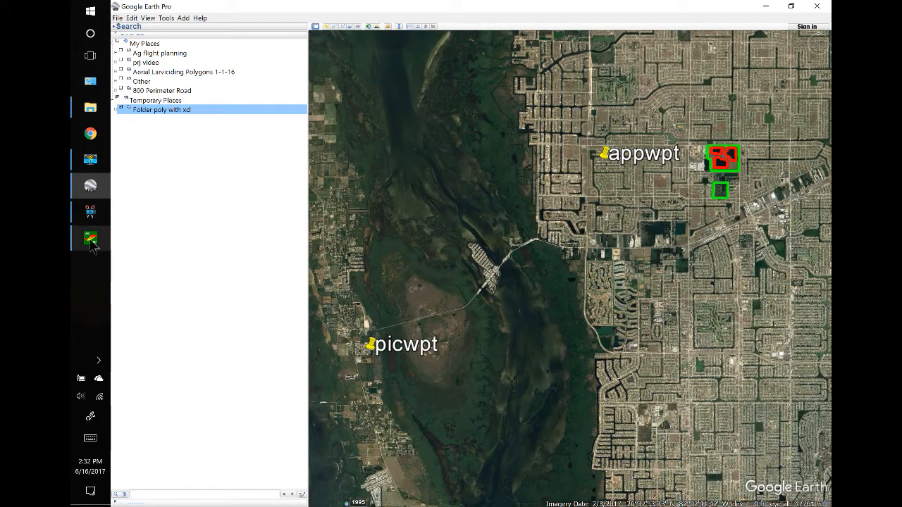
Step: Switch to AG-NAV SprayView and batch-convert "Folder poly with xcl.kmz" to Agnav format in C:\Work up folder
left_click(92, 241)
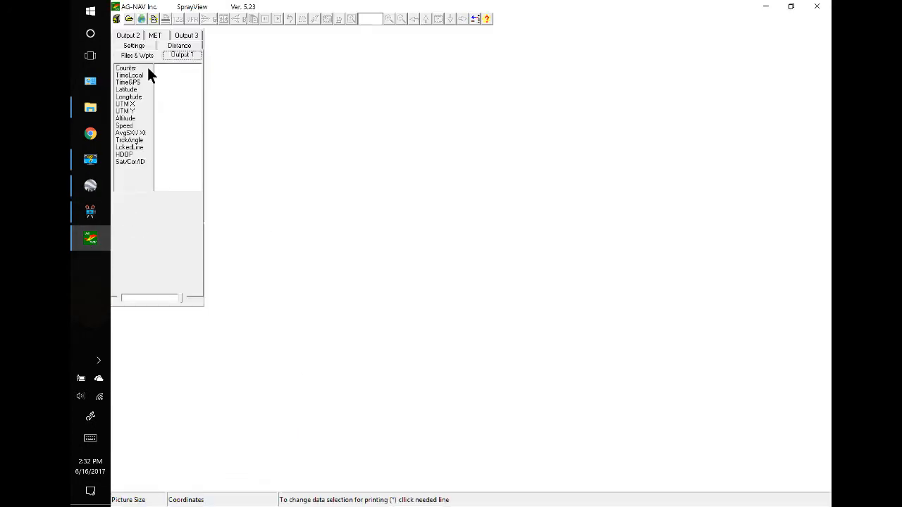
left_click(116, 19)
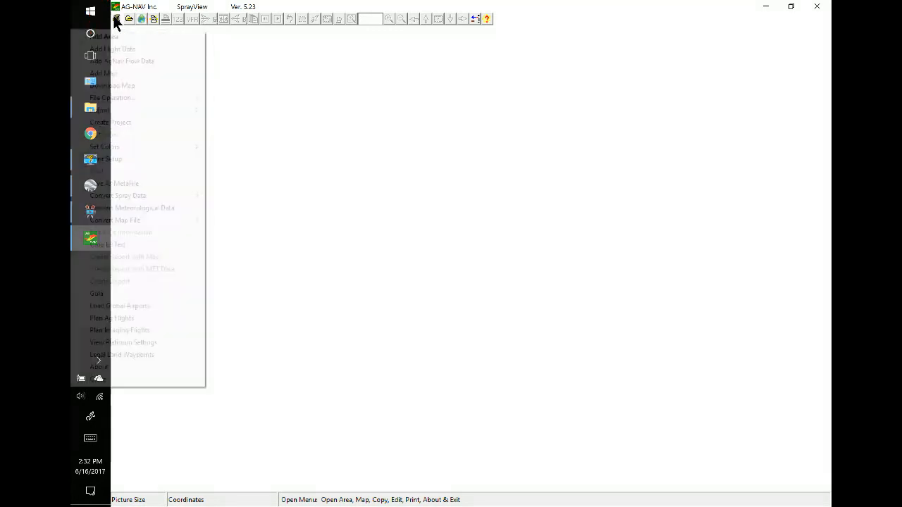
mouse_move(106, 110)
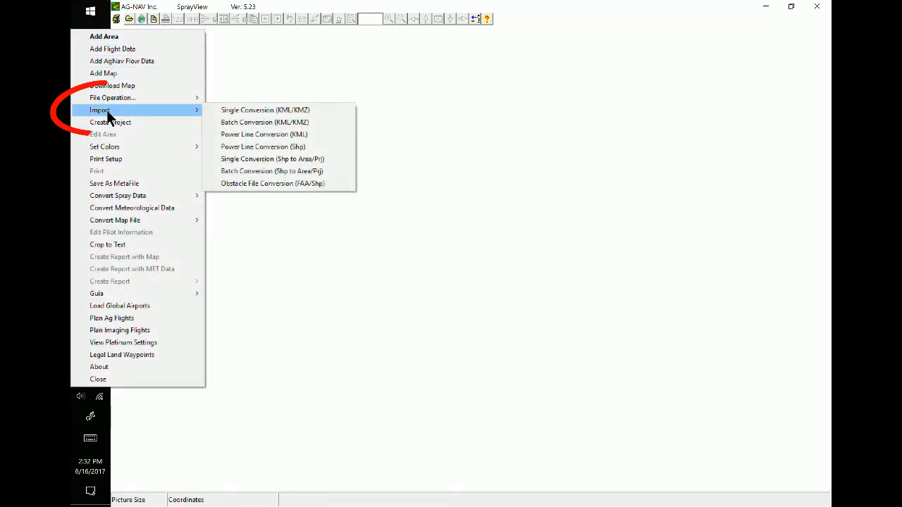
left_click(246, 123)
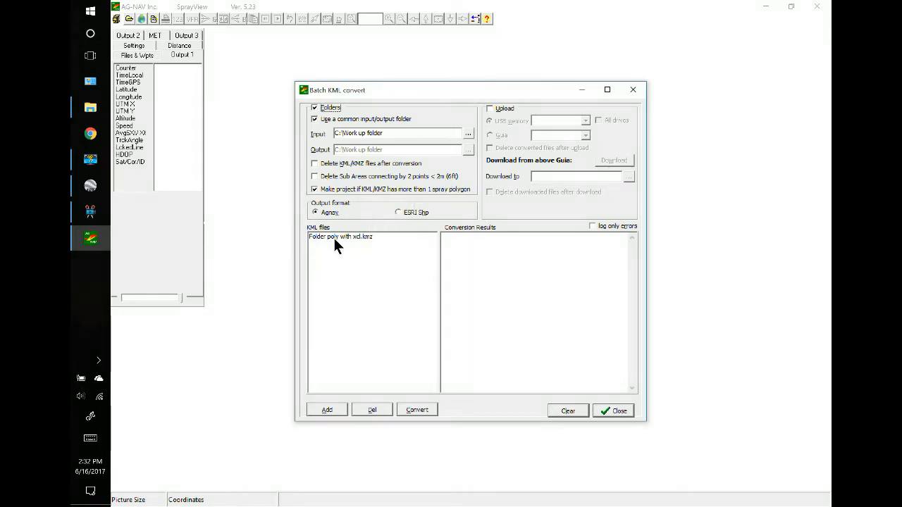
left_click(416, 409)
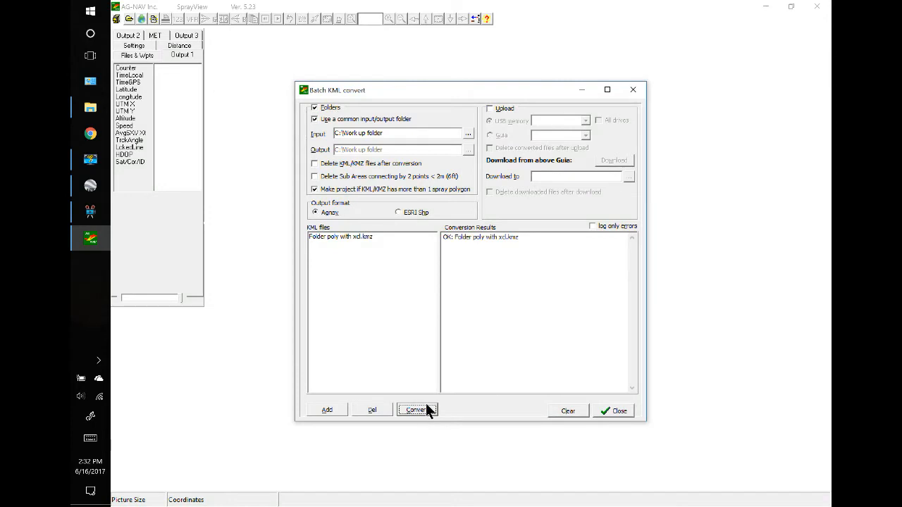
left_click(616, 411)
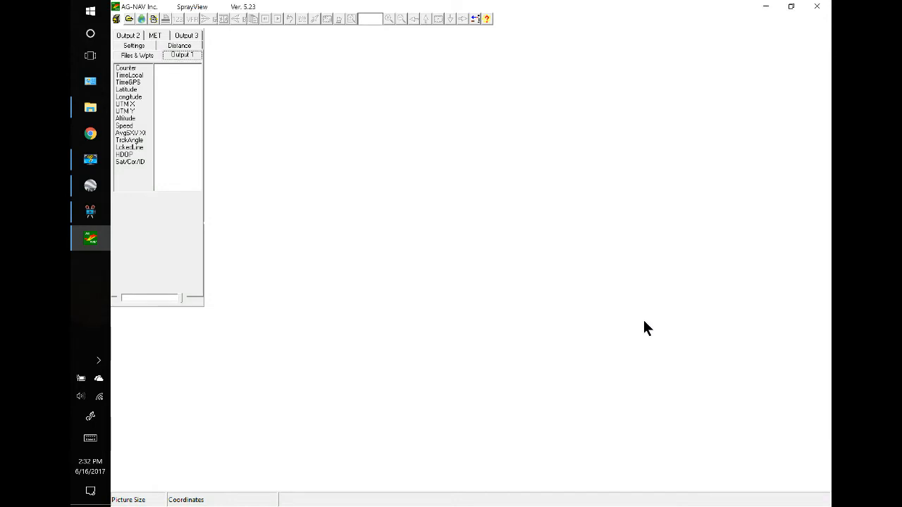
Step: Open the converted project Folder_poly_with_xcl.prj from the Work up folder without loading any flight data
left_click(129, 19)
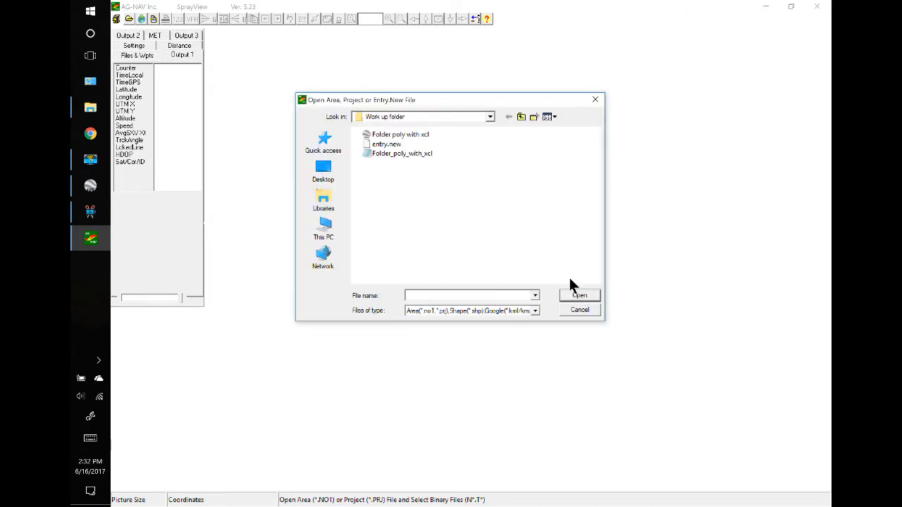
double_click(388, 153)
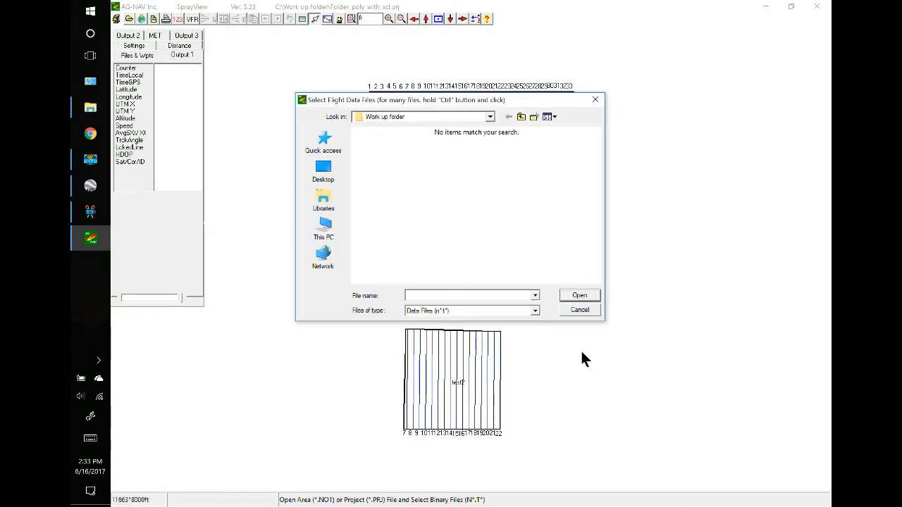
left_click(596, 101)
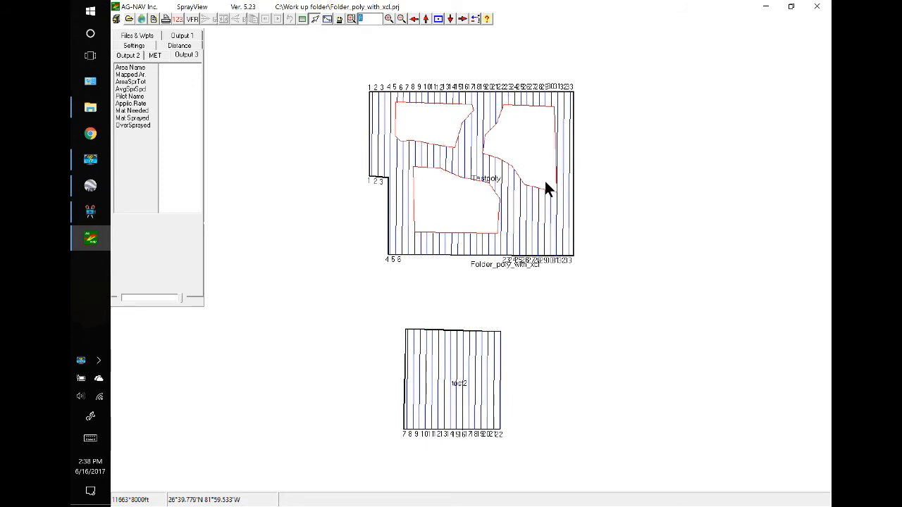
Step: Check where the APP and PIC waypoints lie relative to the Testpoly and test2 areas in the project
left_click(400, 18)
left_click(401, 19)
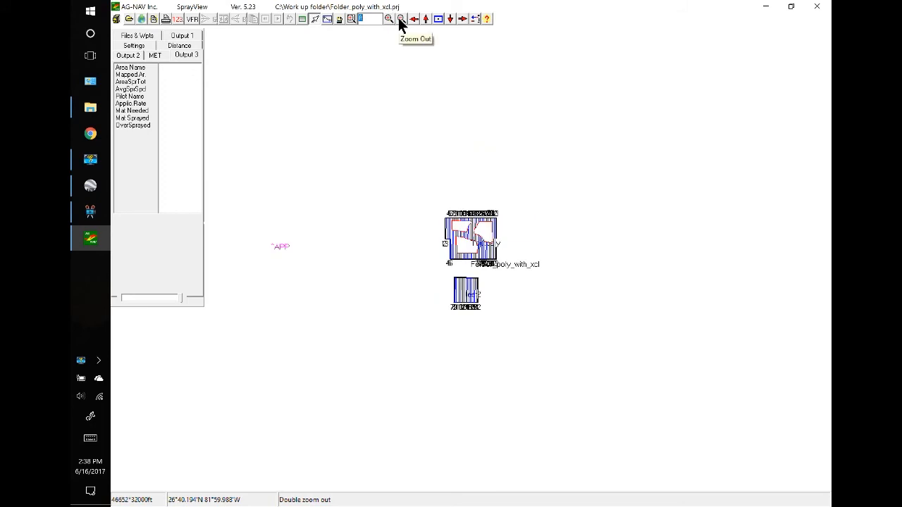
left_click(338, 18)
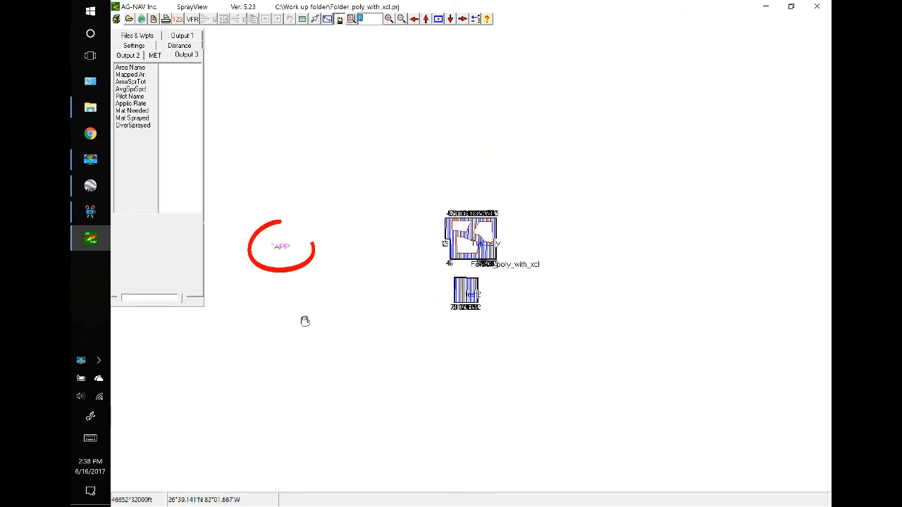
mouse_move(292, 329)
left_mouse_down()
mouse_move(374, 298)
mouse_move(562, 196)
left_mouse_up()
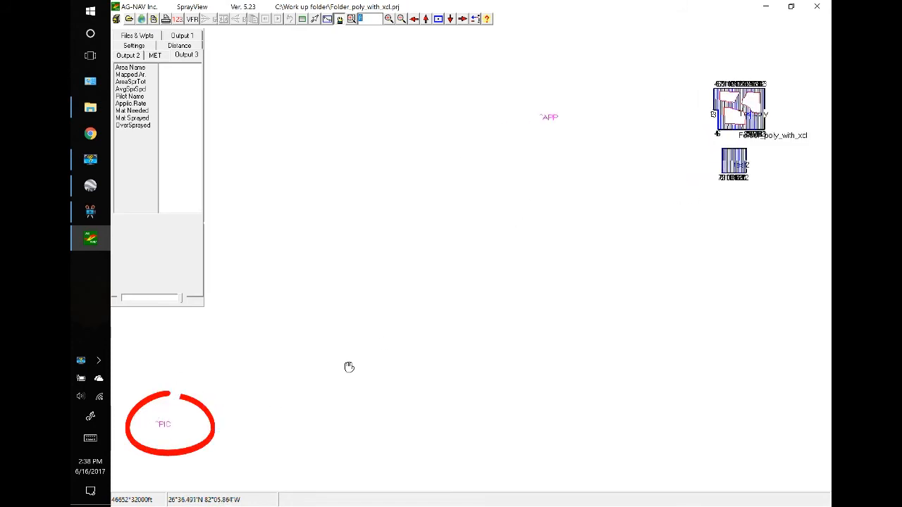